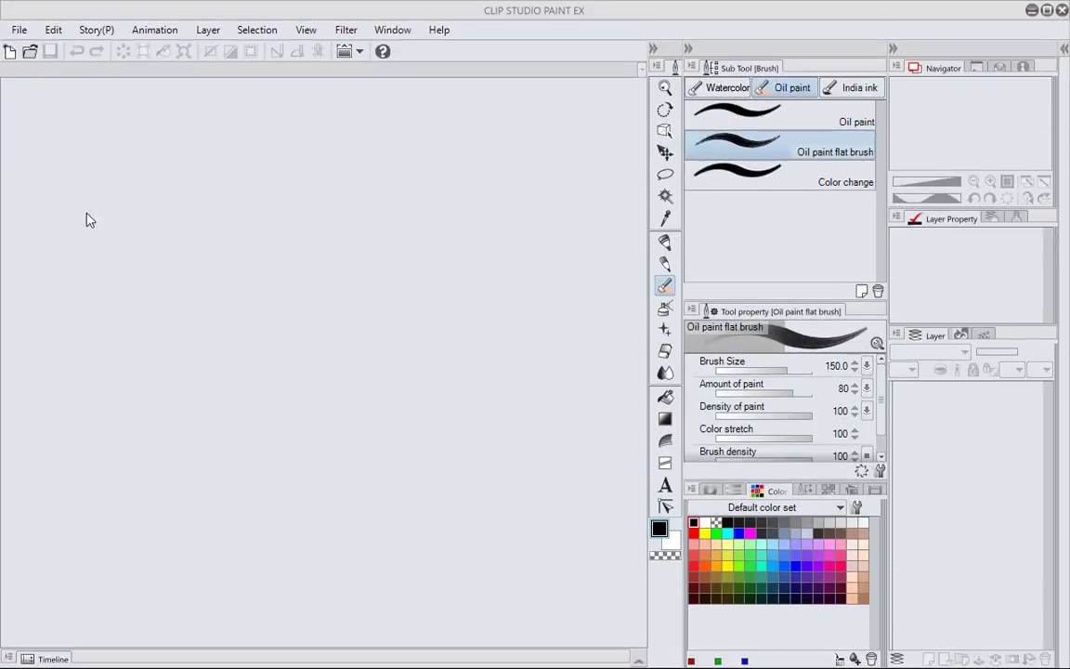
Step: Start a new canvas from the A4 Monochrome (600dpi) preset and bring up the unit choices
{"action": "left_click", "coordinate": [9, 51]}
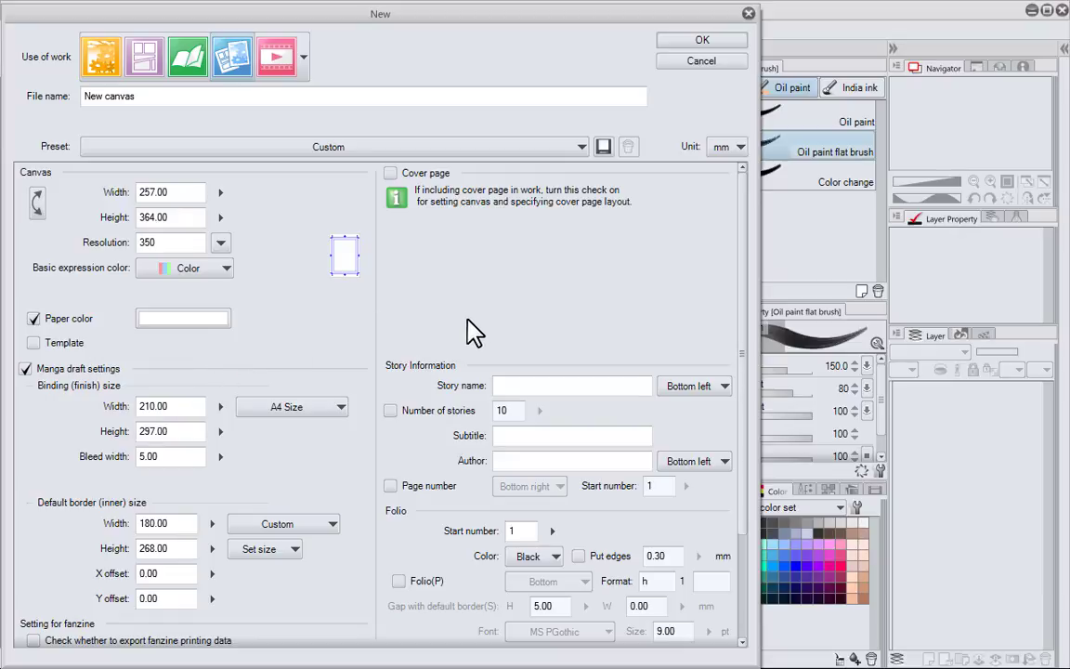
{"action": "left_click", "coordinate": [580, 147]}
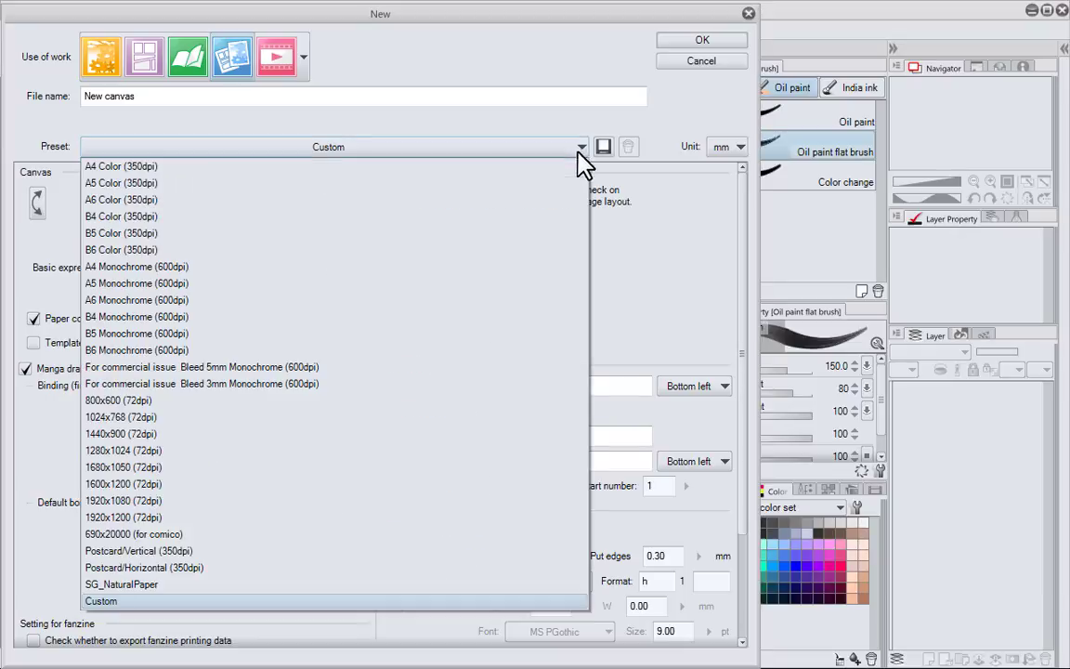
{"action": "left_click", "coordinate": [265, 267]}
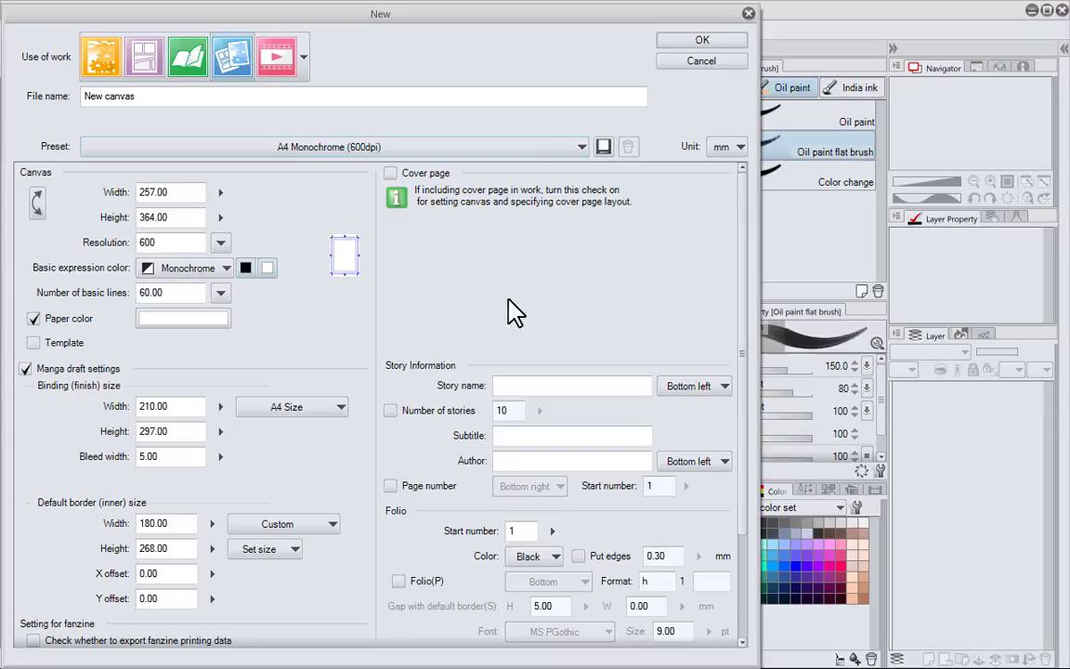
{"action": "left_click", "coordinate": [737, 146]}
Step: Switch units to inches and set the binding to 8 × 10.5 in with 0.10 in bleed
{"action": "left_click", "coordinate": [728, 210]}
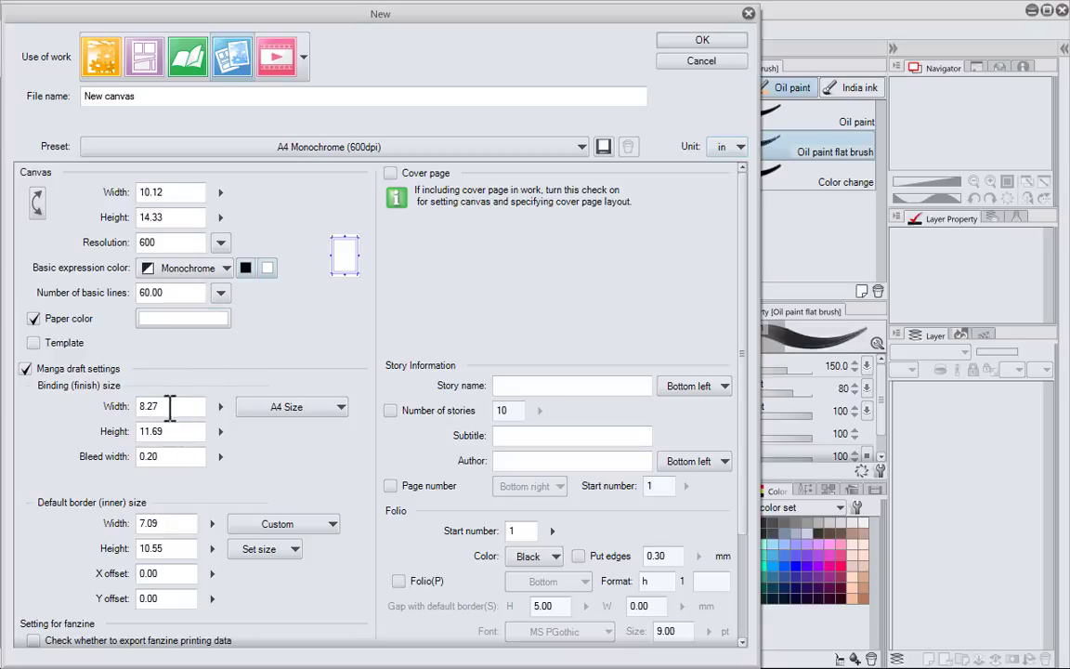
{"action": "left_click_drag", "start_coordinate": [170, 406], "coordinate": [138, 404]}
{"action": "type", "text": "8"}
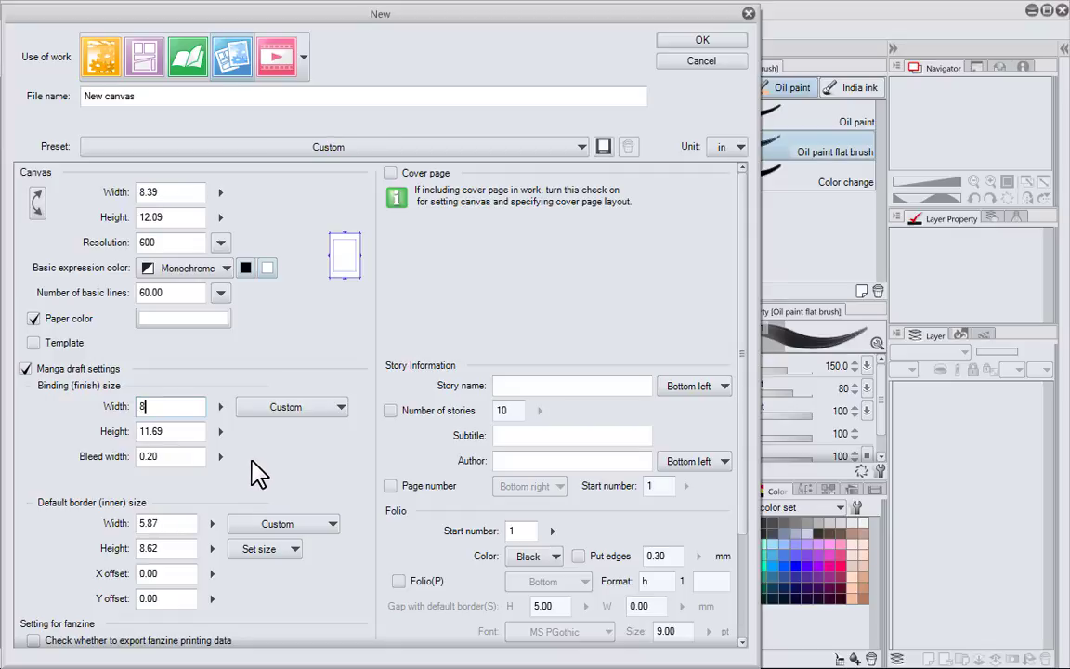
{"action": "double_click", "coordinate": [171, 431]}
{"action": "type", "text": "10."}
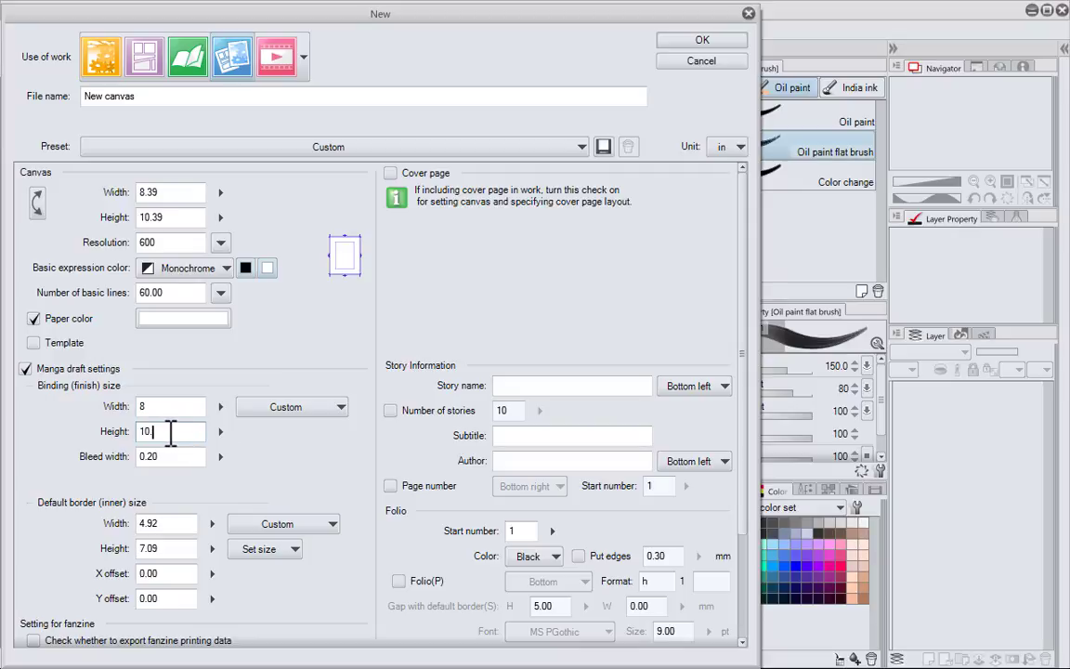
{"action": "type", "text": "5"}
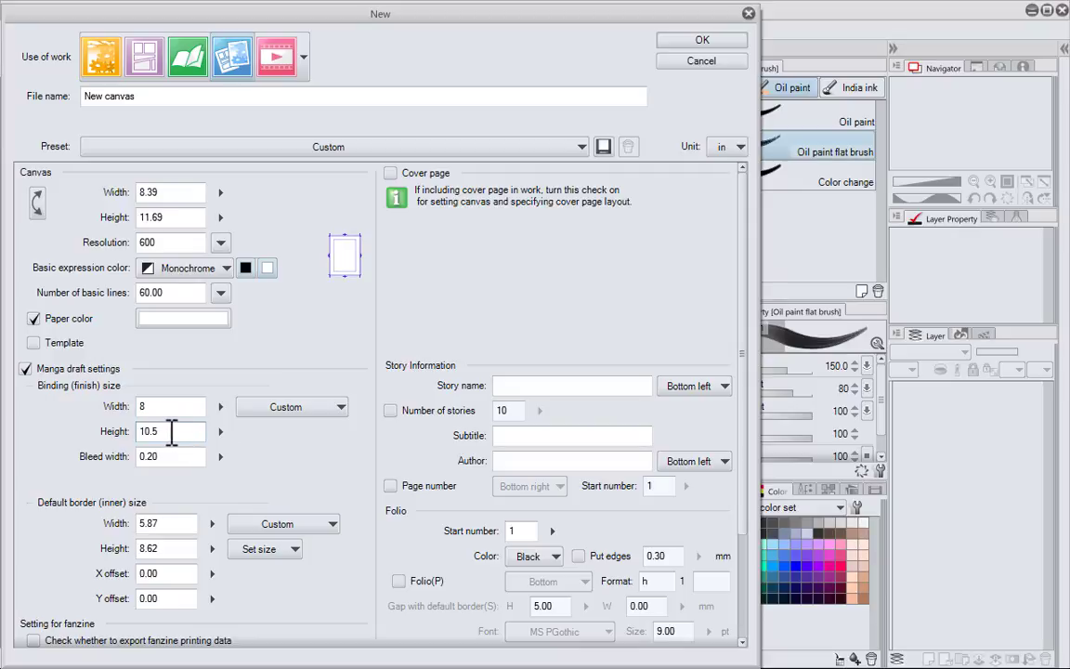
{"action": "left_click", "coordinate": [222, 456]}
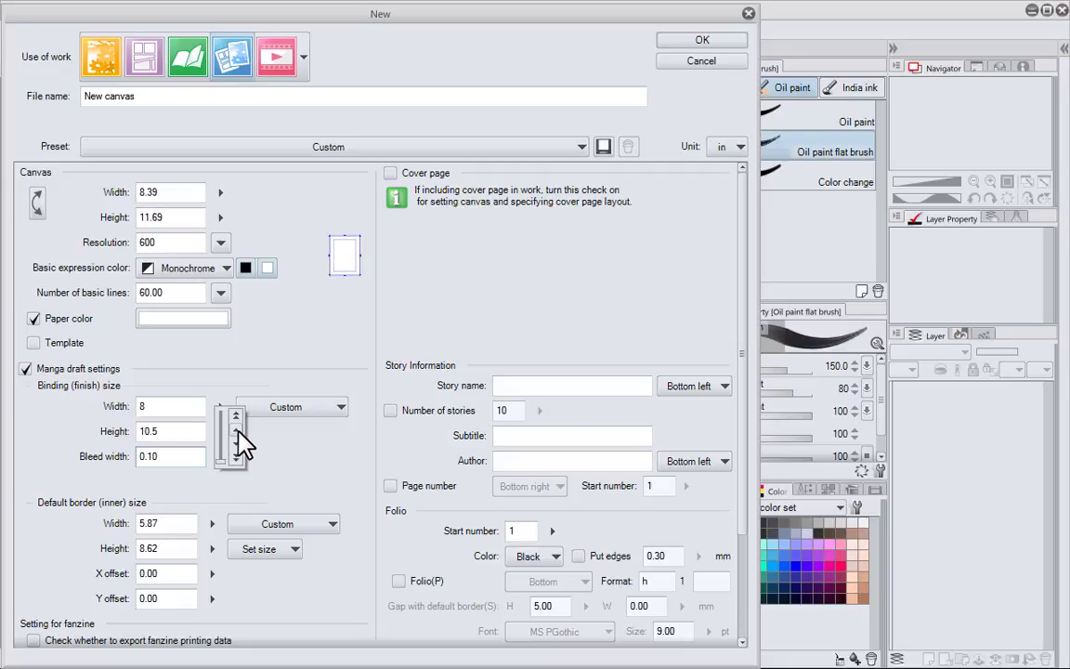
Step: Set the inner border to 7.75 × 10.25 in
{"action": "left_click_drag", "start_coordinate": [170, 523], "coordinate": [131, 523]}
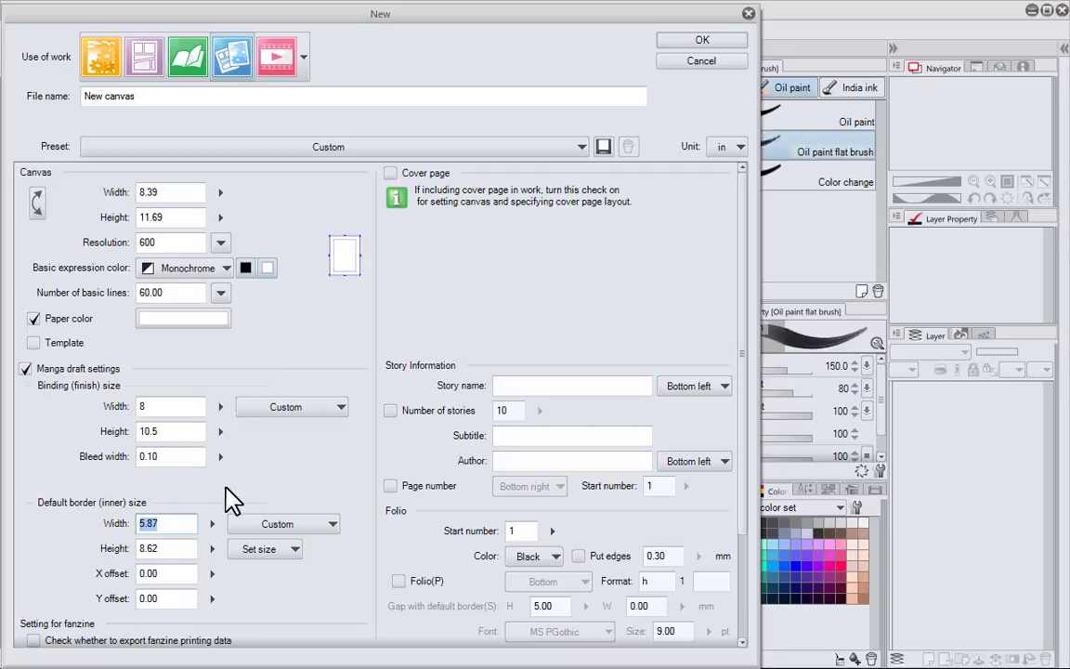
{"action": "type", "text": "7.75"}
{"action": "double_click", "coordinate": [171, 549]}
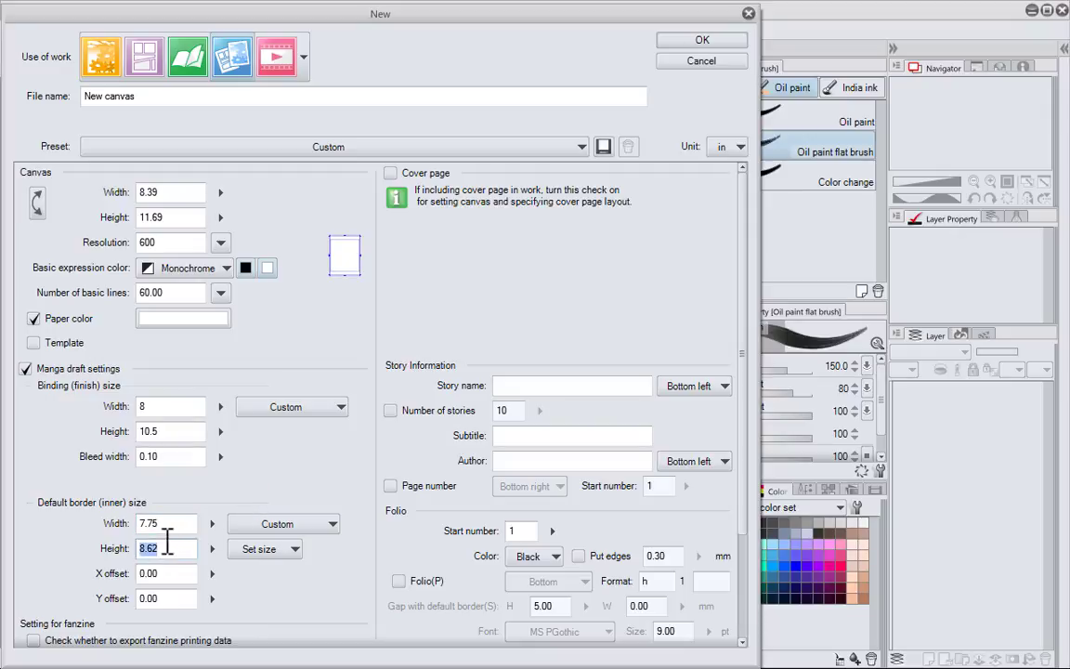
{"action": "type", "text": "10.2"}
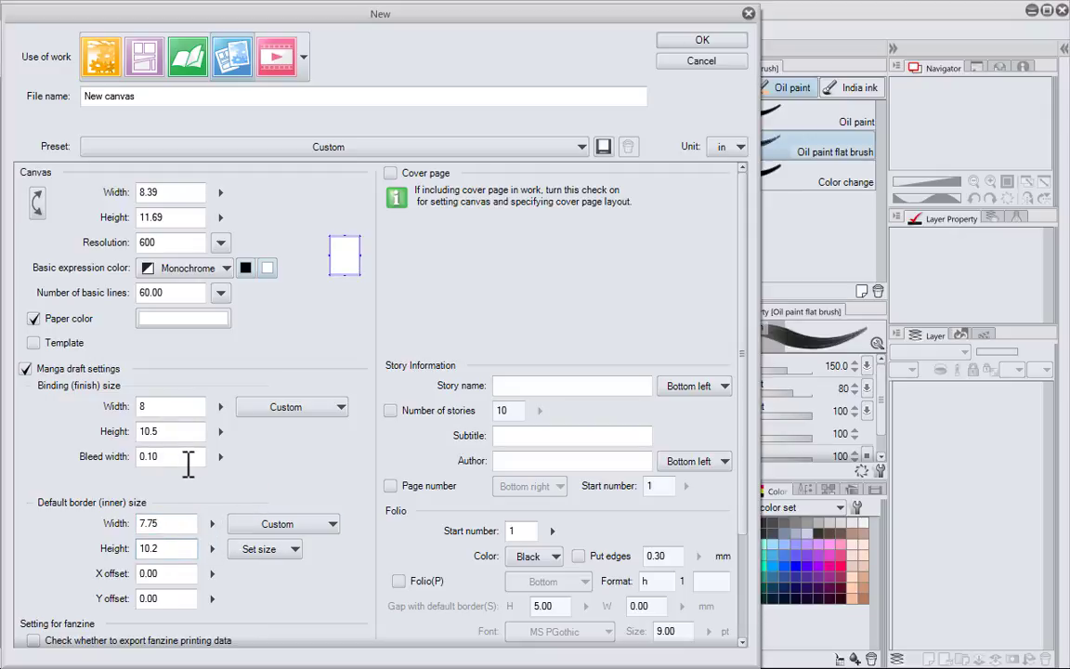
{"action": "type", "text": "5"}
{"action": "left_click", "coordinate": [173, 191]}
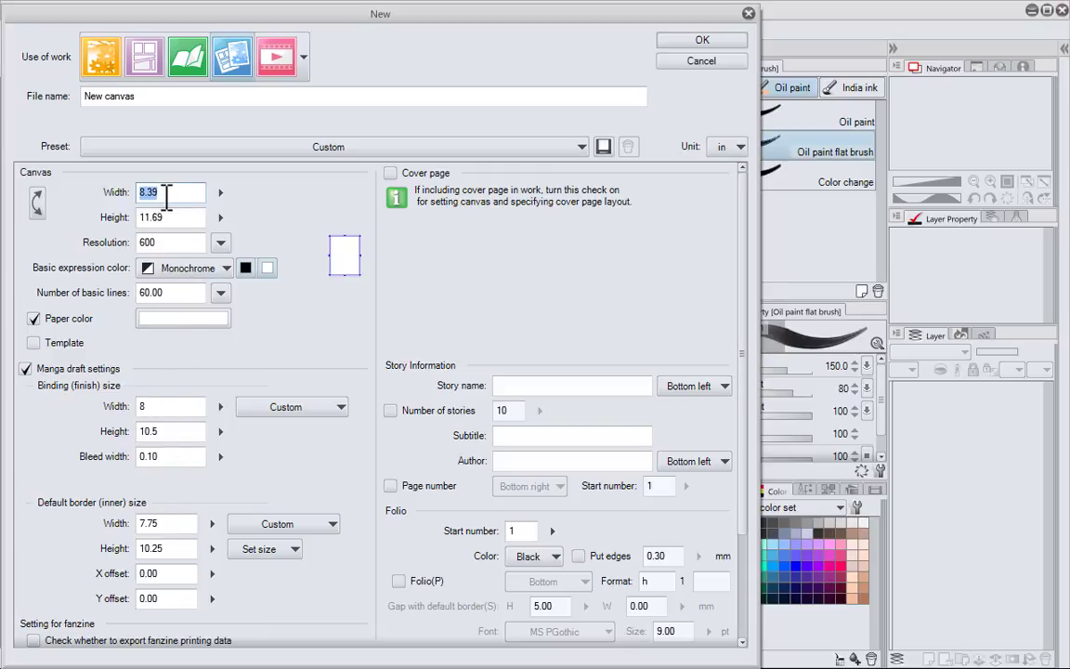
Step: Make the canvas 8.5 × 11 in with Color as the basic expression color
{"action": "type", "text": "8.5"}
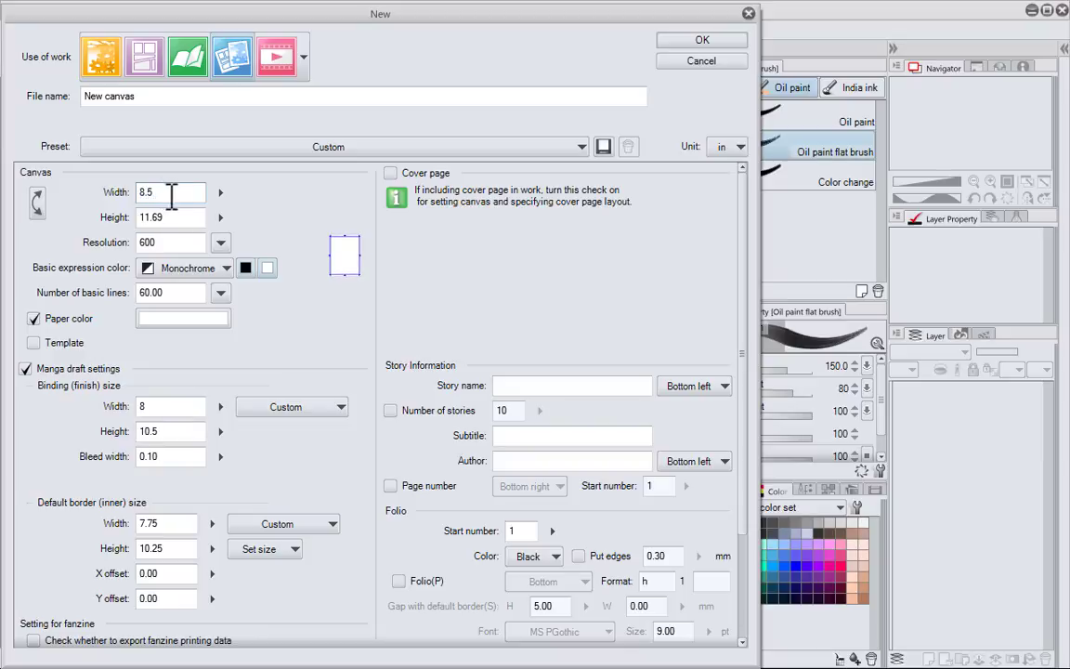
{"action": "left_click", "coordinate": [175, 217]}
{"action": "type", "text": "11"}
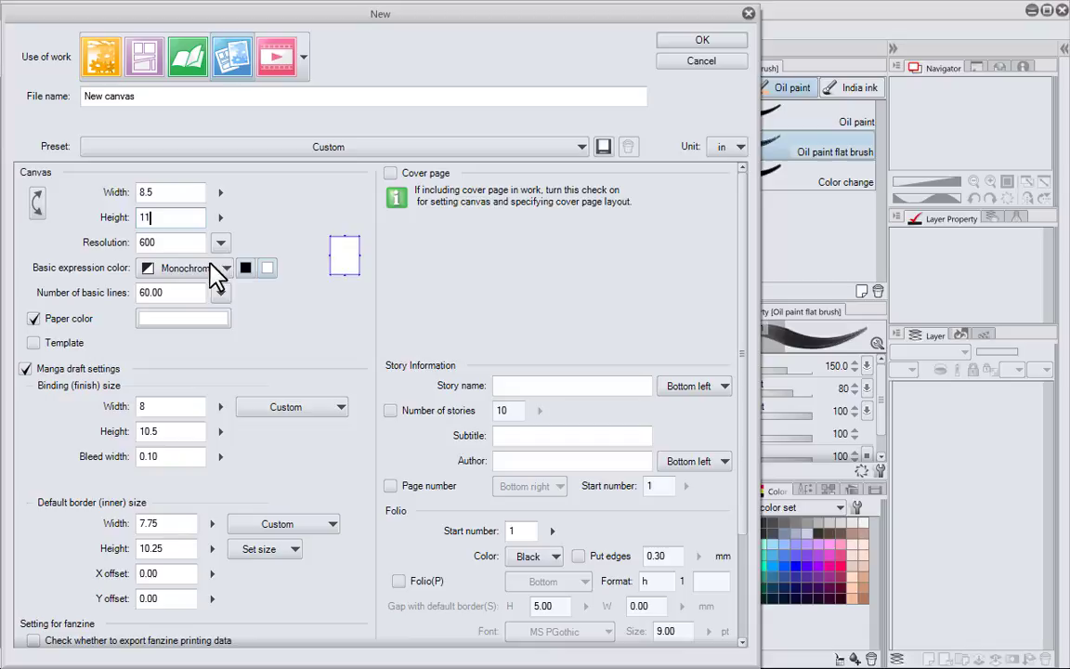
{"action": "left_click", "coordinate": [225, 269]}
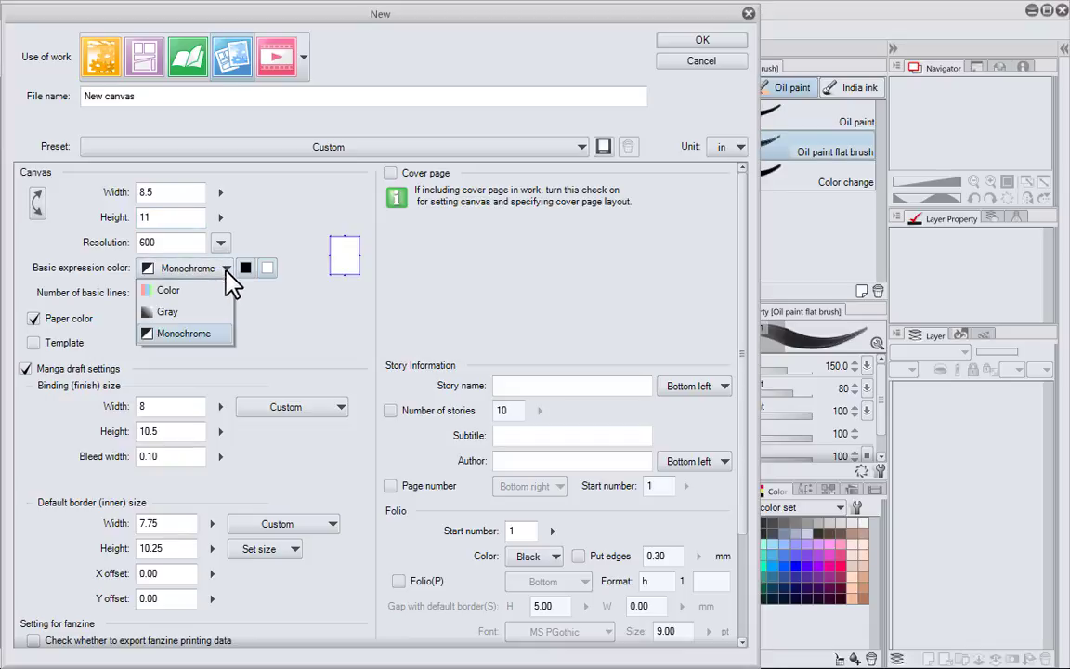
{"action": "left_click", "coordinate": [168, 291]}
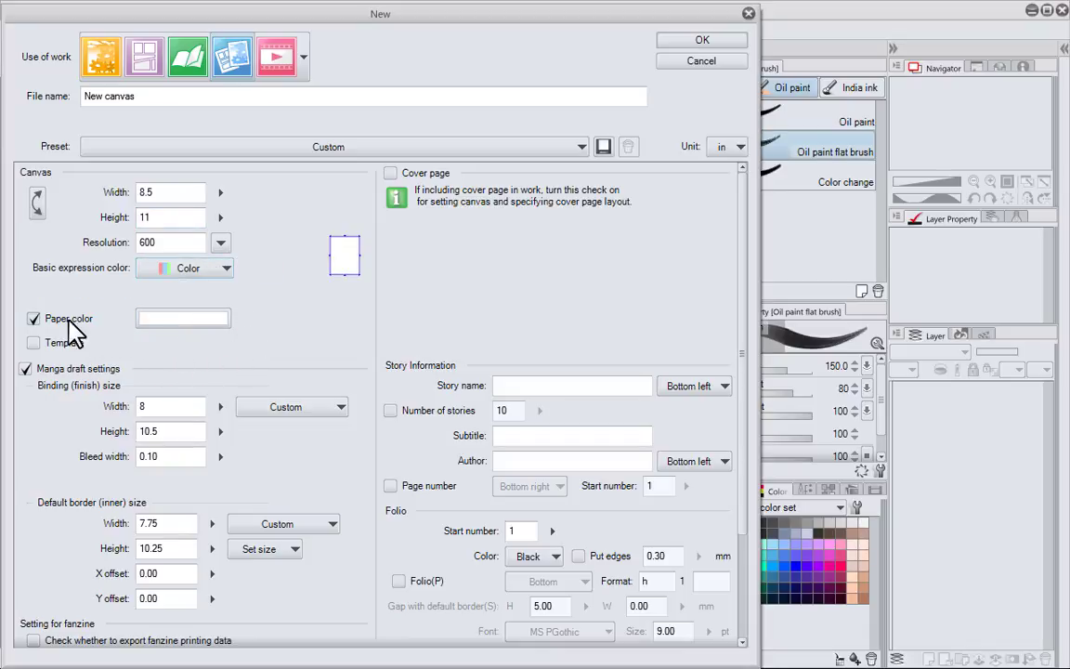
Step: Set the paper color to a light beige, starting with blue value 119
{"action": "left_click", "coordinate": [204, 319]}
{"action": "double_click", "coordinate": [706, 433]}
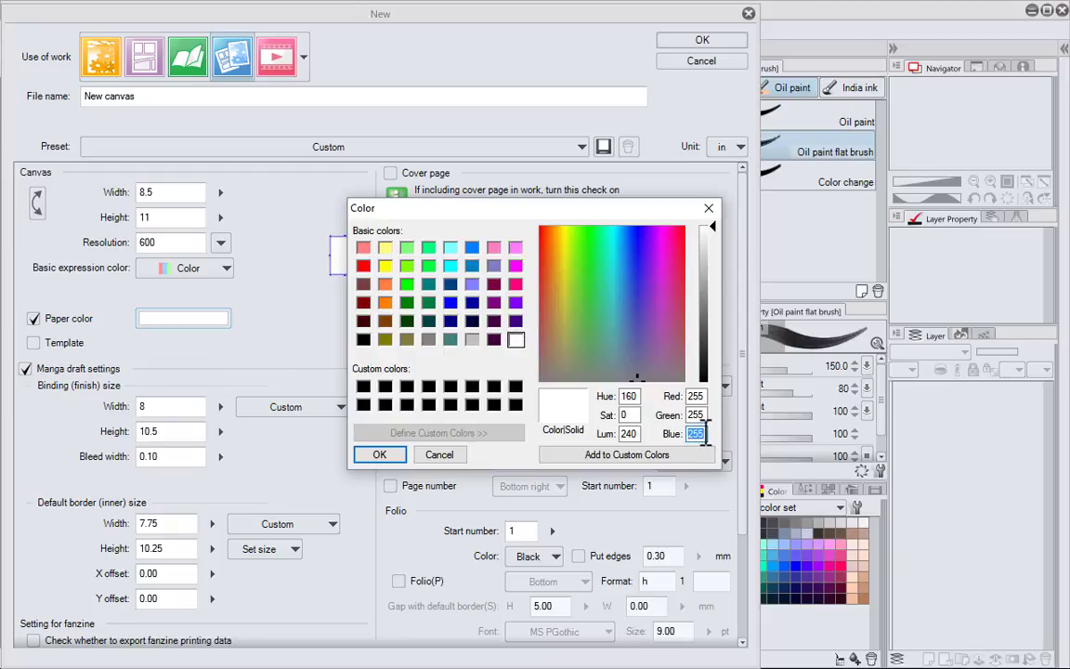
{"action": "type", "text": "119"}
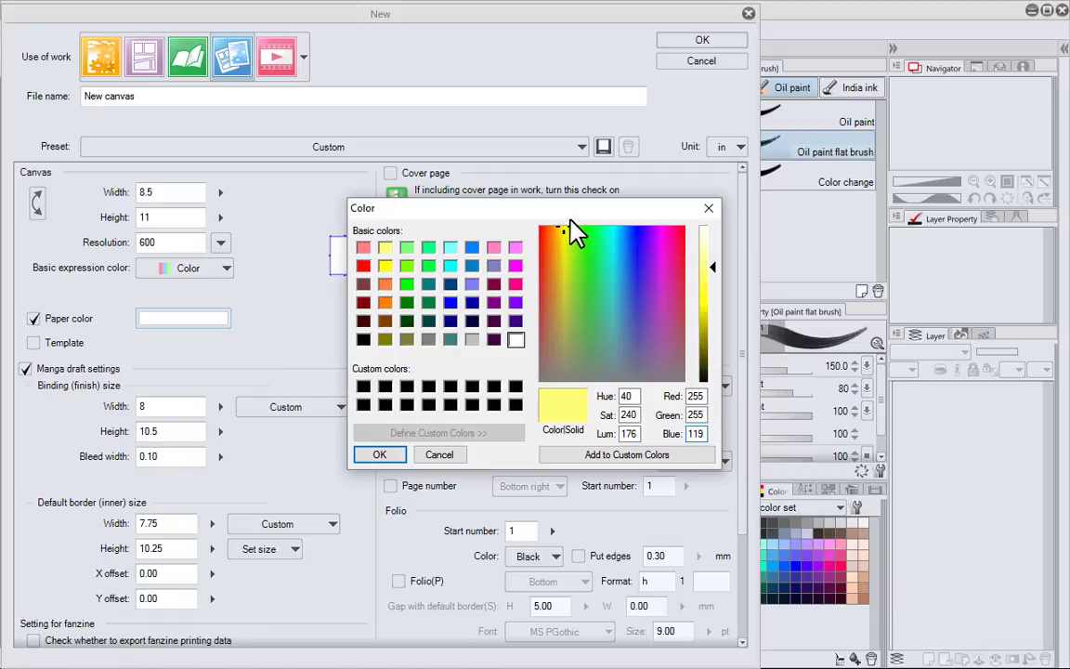
{"action": "left_click", "coordinate": [560, 263]}
{"action": "left_click_drag", "start_coordinate": [561, 304], "coordinate": [560, 340]}
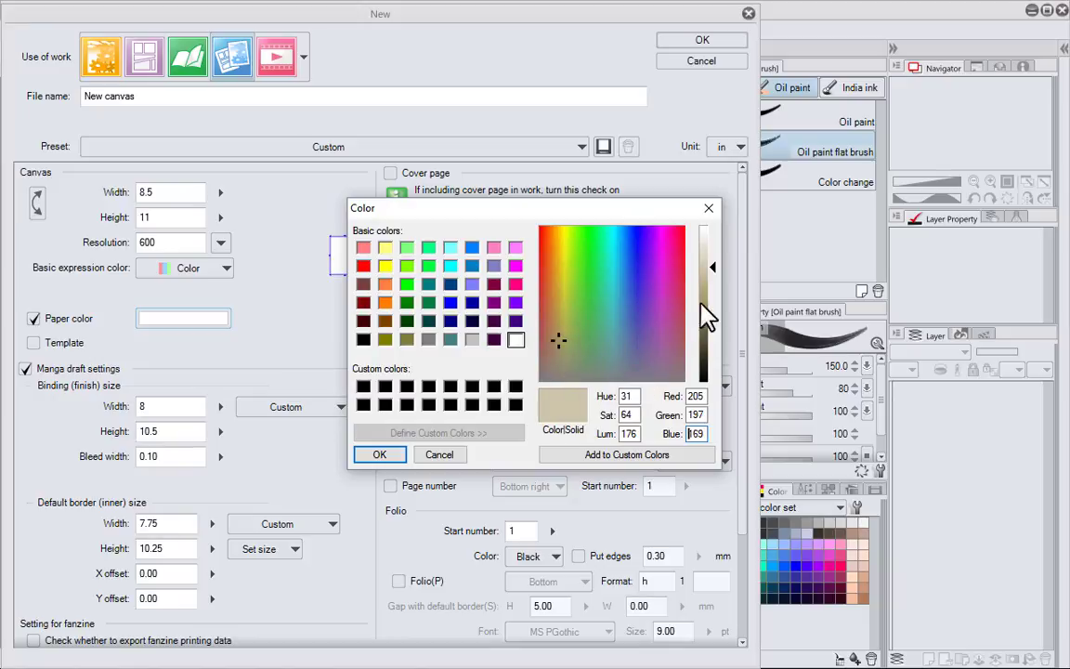
{"action": "left_click_drag", "start_coordinate": [709, 303], "coordinate": [718, 267]}
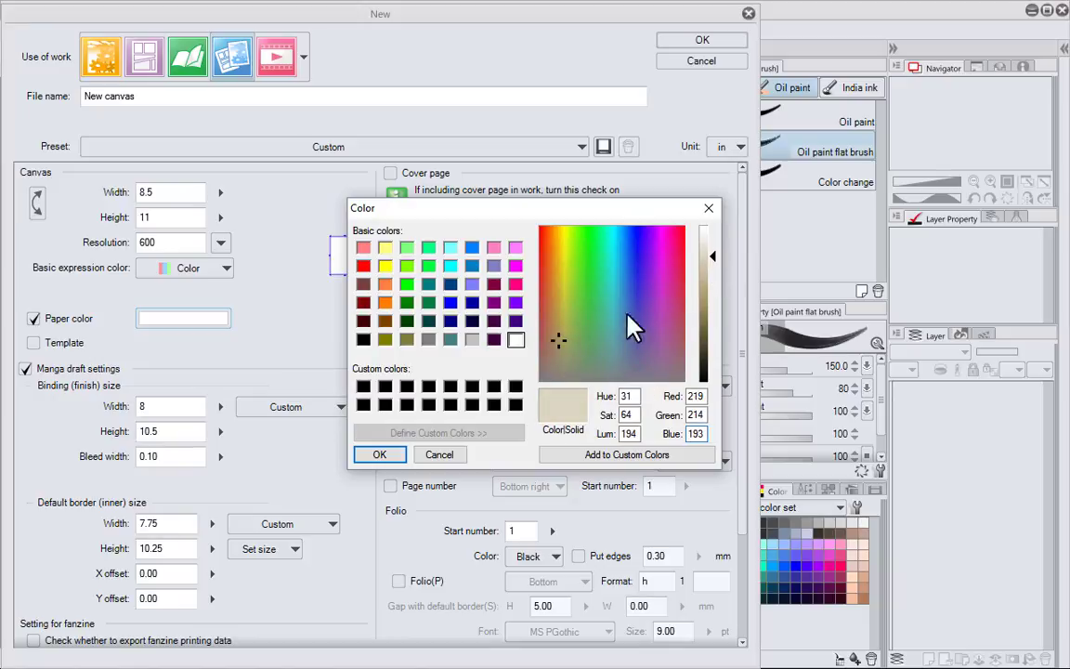
{"action": "left_click", "coordinate": [379, 454]}
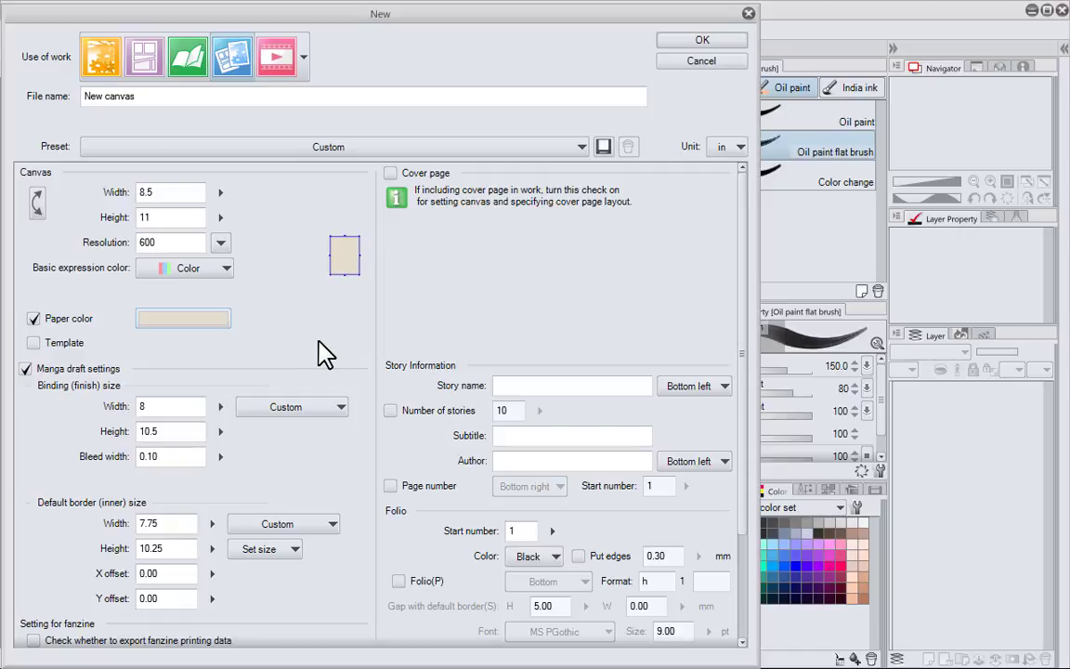
Step: Fine-tune the paper color into a pale cream
{"action": "left_click", "coordinate": [215, 318]}
{"action": "left_click_drag", "start_coordinate": [712, 258], "coordinate": [713, 252]}
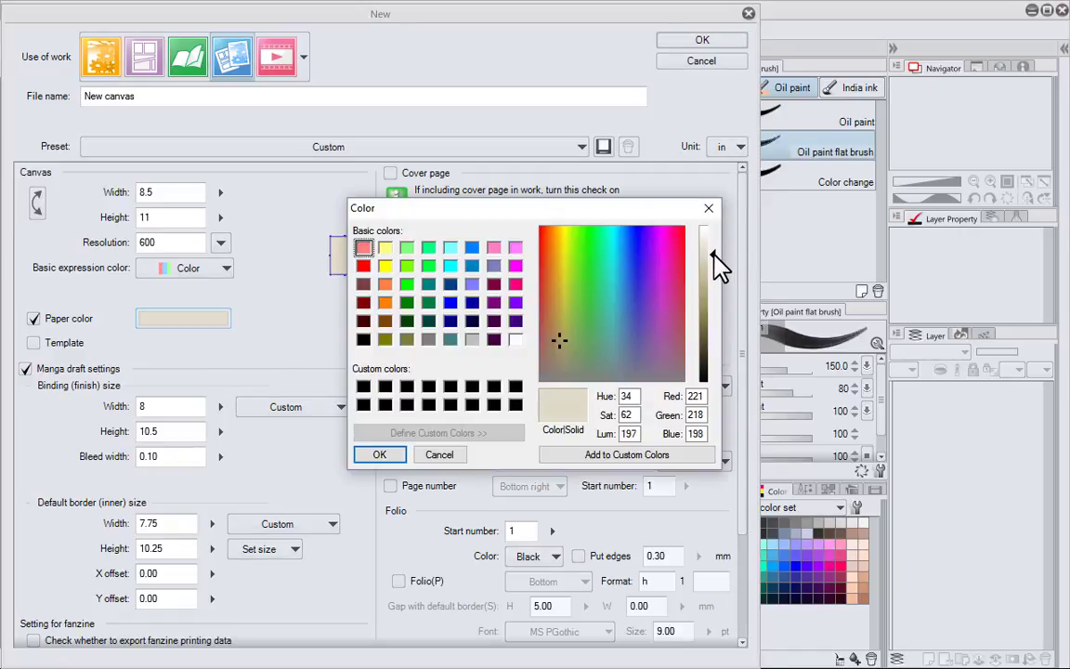
{"action": "left_click_drag", "start_coordinate": [559, 340], "coordinate": [561, 337]}
{"action": "left_click_drag", "start_coordinate": [711, 264], "coordinate": [711, 261]}
{"action": "left_click", "coordinate": [379, 455]}
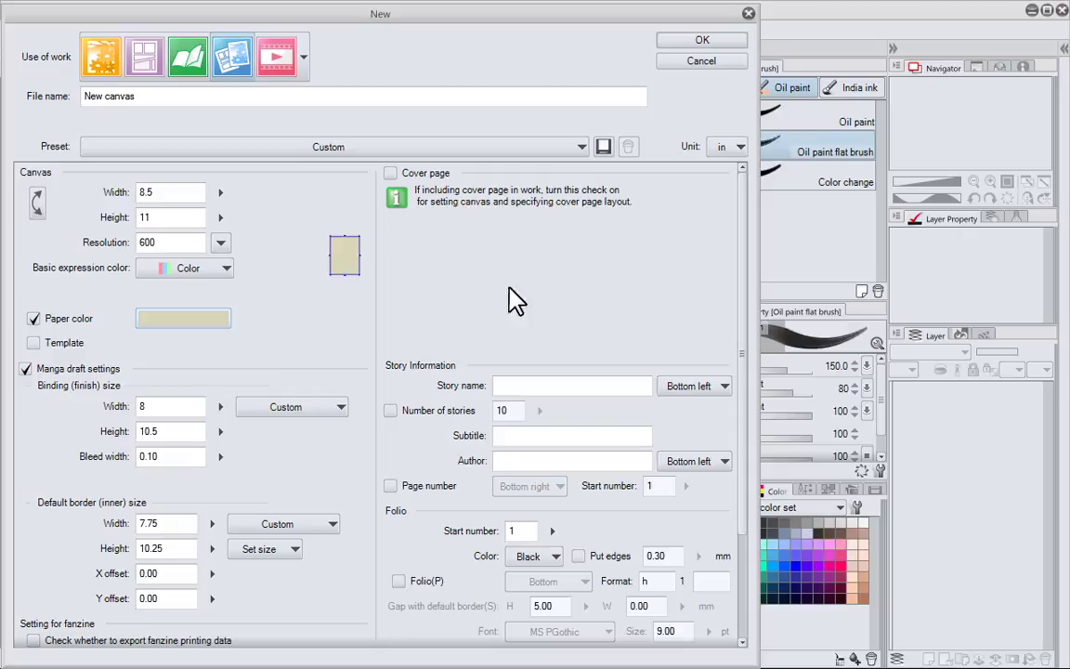
Step: Register preset PRINT with Resolution, Paper color and Basic expression color ticked
{"action": "left_click", "coordinate": [603, 147]}
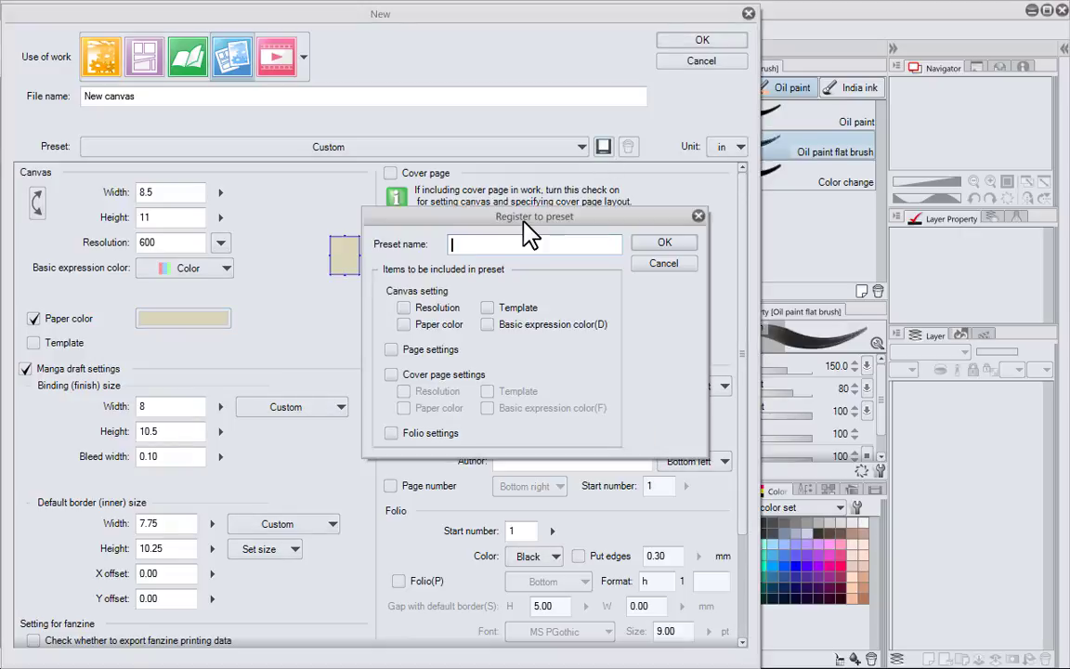
{"action": "type", "text": "PRINT"}
{"action": "left_click", "coordinate": [404, 307]}
{"action": "left_click", "coordinate": [405, 324]}
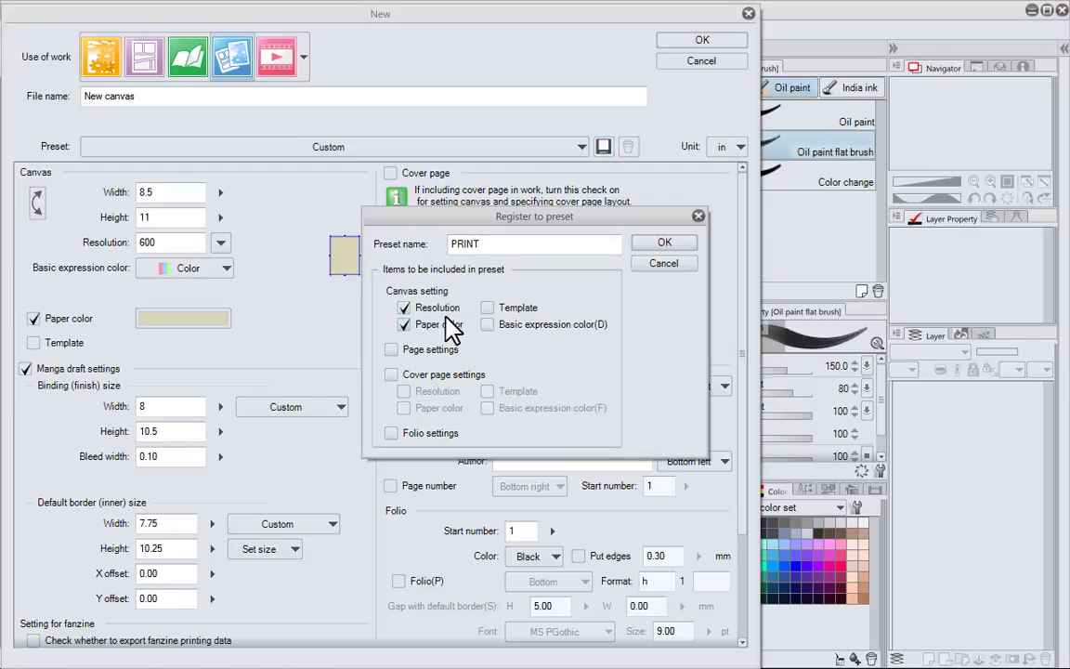
{"action": "left_click", "coordinate": [487, 324]}
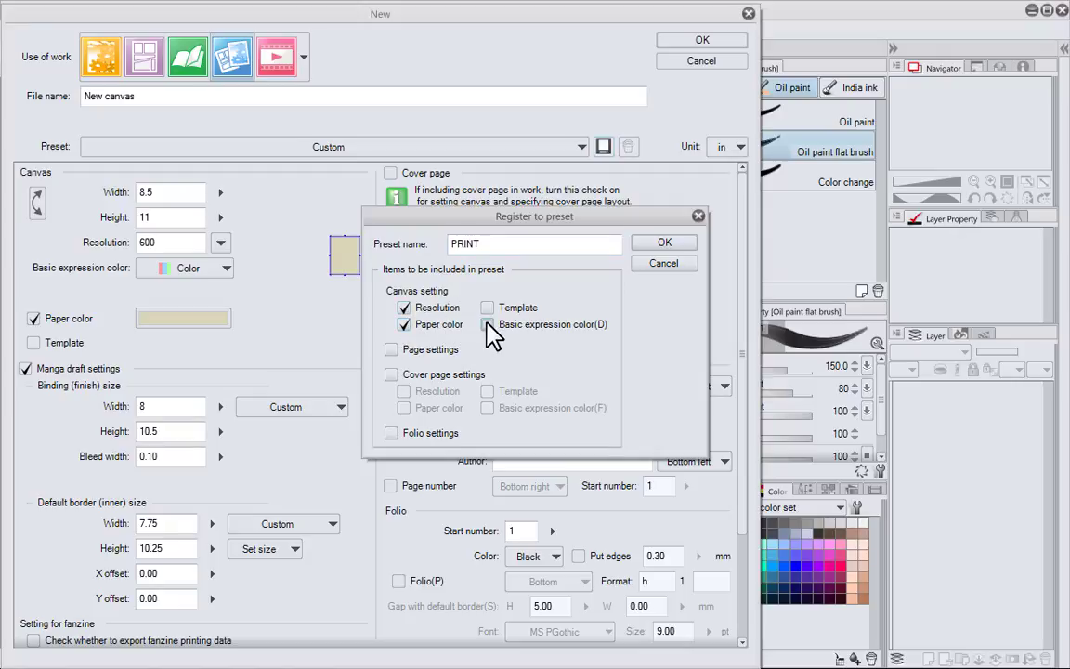
{"action": "left_click", "coordinate": [665, 245]}
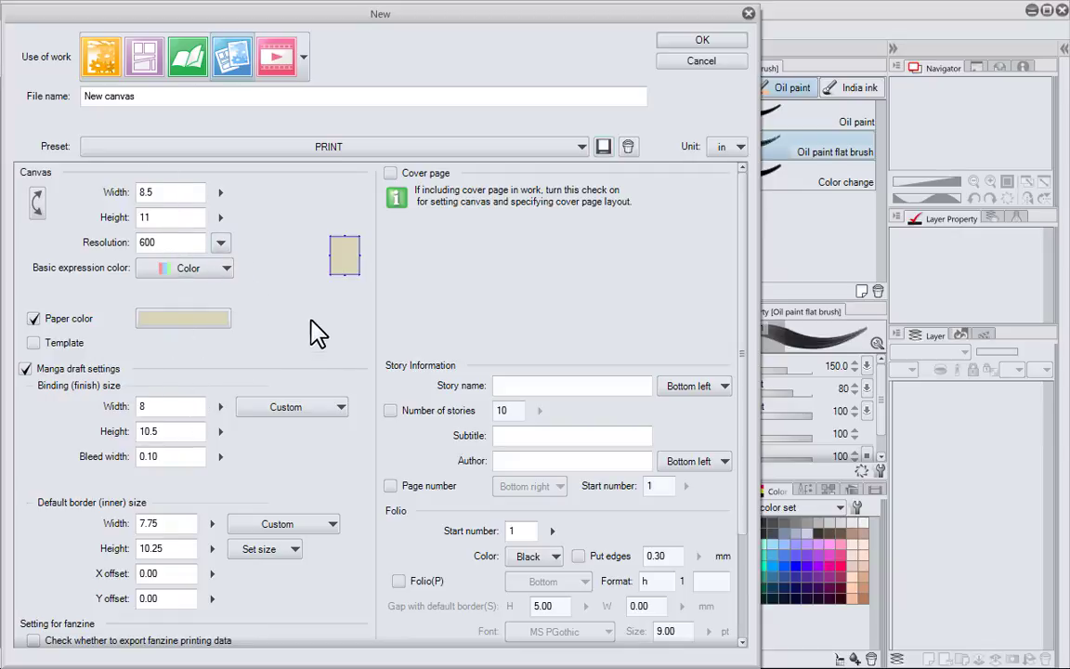
Step: Switch units to px and register the settings as preset DIGITAL
{"action": "left_click", "coordinate": [740, 147]}
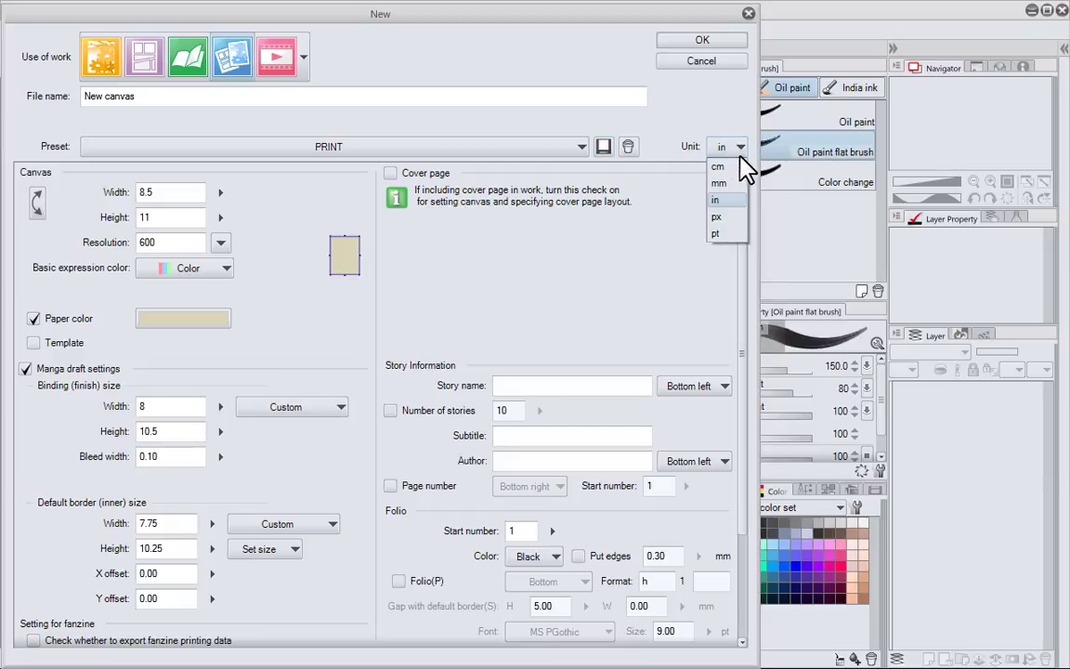
{"action": "left_click", "coordinate": [738, 225]}
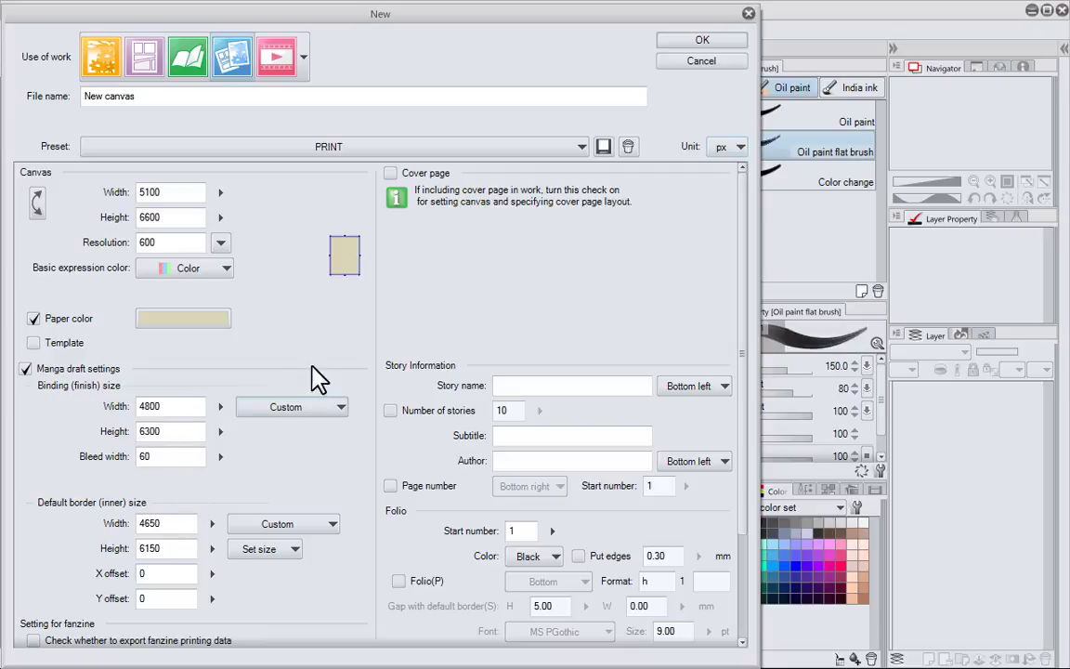
{"action": "left_click", "coordinate": [603, 146]}
{"action": "key", "text": "BackSpace"}
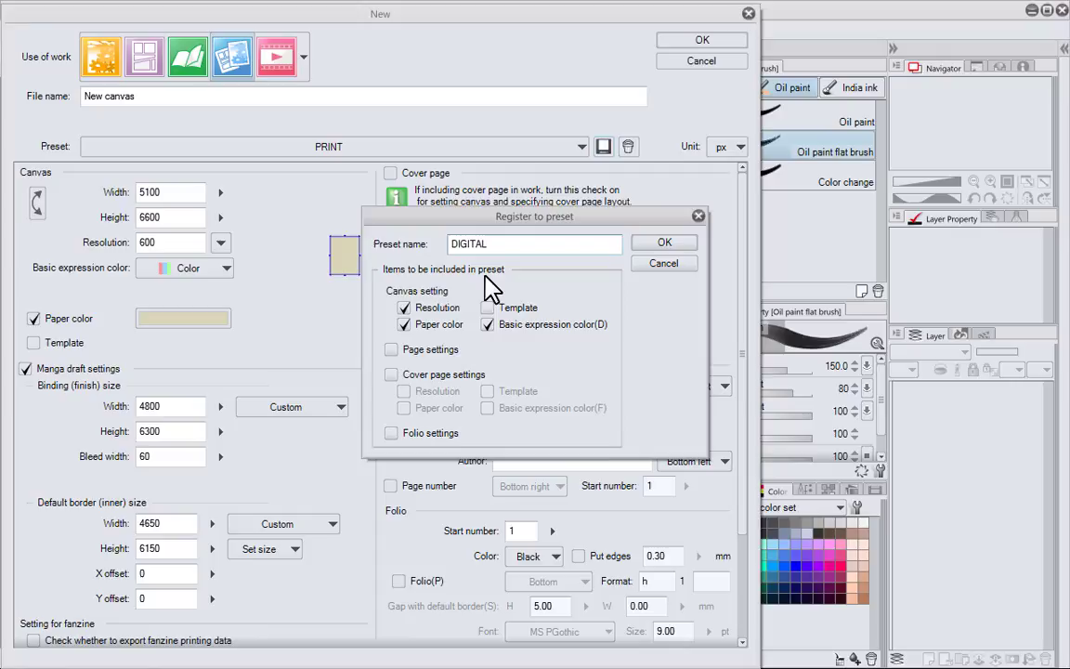
{"action": "left_click", "coordinate": [645, 244]}
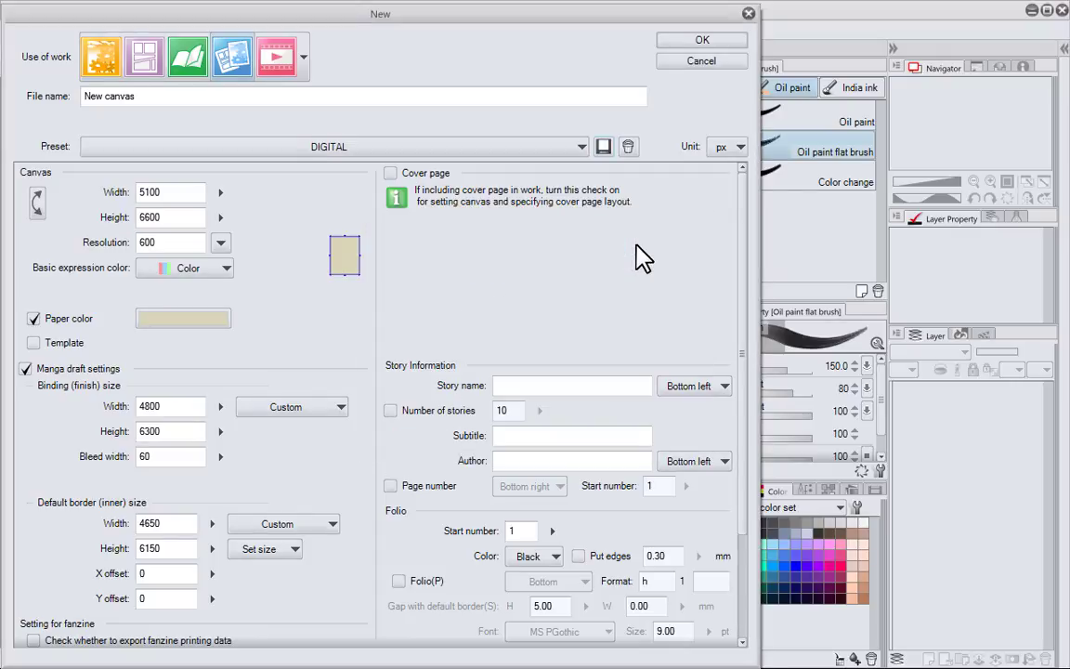
Step: Create the 5100 × 6600 px canvas and cover it with white strokes using a 1200 brush
{"action": "left_click", "coordinate": [668, 44]}
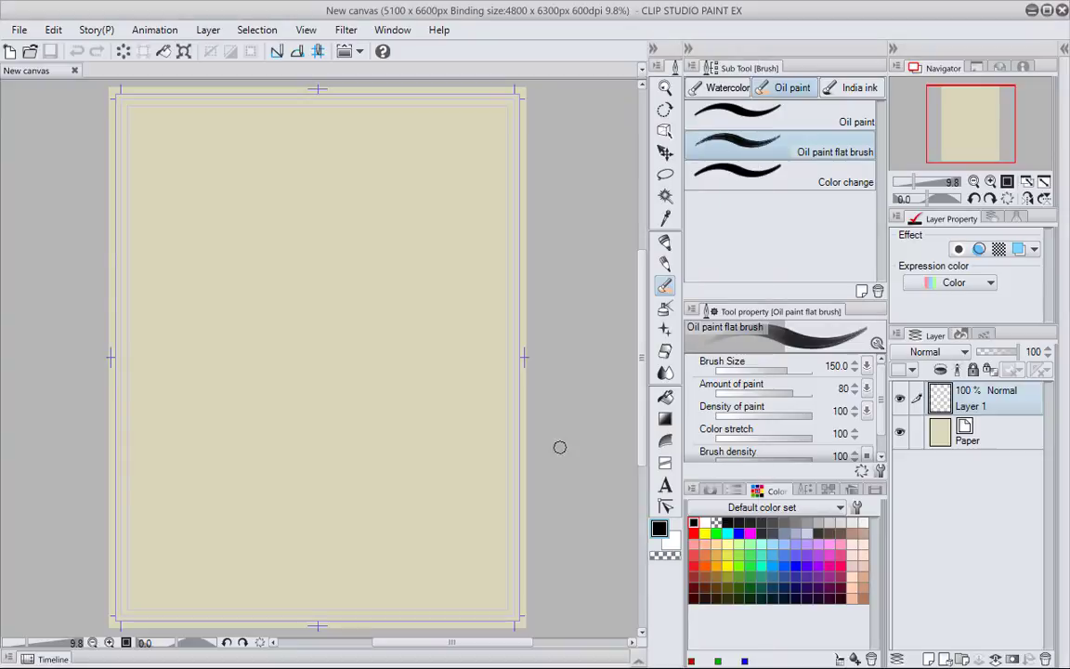
{"action": "key", "text": "x"}
{"action": "key", "text": "bracketright"}
{"action": "key", "text": "bracketright"}
{"action": "key", "text": "bracketright"}
{"action": "key", "text": "bracketright"}
{"action": "key", "text": "bracketright"}
{"action": "key", "text": "bracketright"}
{"action": "key", "text": "bracketright"}
{"action": "key", "text": "bracketright"}
{"action": "key", "text": "bracketright"}
{"action": "key", "text": "bracketright"}
{"action": "key", "text": "bracketright"}
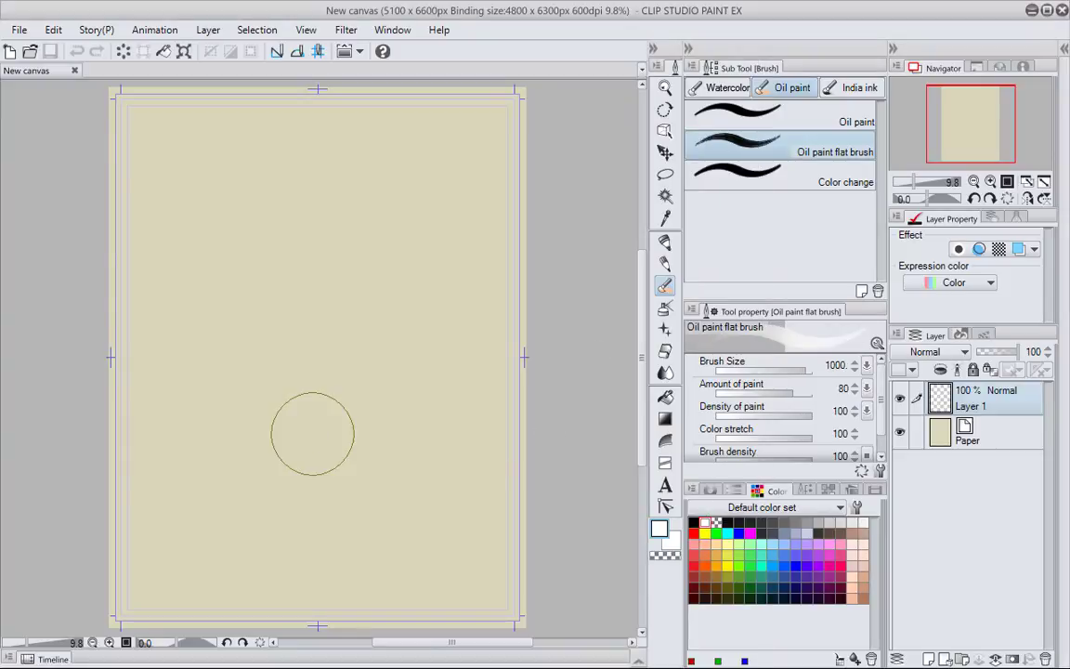
{"action": "mouse_move", "coordinate": [255, 179]}
{"action": "left_mouse_down"}
{"action": "mouse_move", "coordinate": [211, 236]}
{"action": "mouse_move", "coordinate": [211, 274]}
{"action": "mouse_move", "coordinate": [288, 227]}
{"action": "mouse_move", "coordinate": [284, 277]}
{"action": "mouse_move", "coordinate": [221, 360]}
{"action": "mouse_move", "coordinate": [290, 324]}
{"action": "mouse_move", "coordinate": [368, 259]}
{"action": "mouse_move", "coordinate": [375, 300]}
{"action": "mouse_move", "coordinate": [307, 384]}
{"action": "mouse_move", "coordinate": [269, 497]}
{"action": "left_mouse_up"}
{"action": "mouse_move", "coordinate": [186, 181]}
{"action": "left_mouse_down"}
{"action": "mouse_move", "coordinate": [197, 448]}
{"action": "mouse_move", "coordinate": [246, 566]}
{"action": "mouse_move", "coordinate": [455, 488]}
{"action": "left_mouse_up"}
{"action": "mouse_move", "coordinate": [435, 343]}
{"action": "left_mouse_down"}
{"action": "mouse_move", "coordinate": [432, 311]}
{"action": "mouse_move", "coordinate": [405, 389]}
{"action": "mouse_move", "coordinate": [368, 435]}
{"action": "mouse_move", "coordinate": [335, 387]}
{"action": "left_mouse_up"}
{"action": "mouse_move", "coordinate": [186, 169]}
{"action": "left_mouse_down"}
{"action": "mouse_move", "coordinate": [386, 169]}
{"action": "mouse_move", "coordinate": [364, 191]}
{"action": "left_mouse_up"}
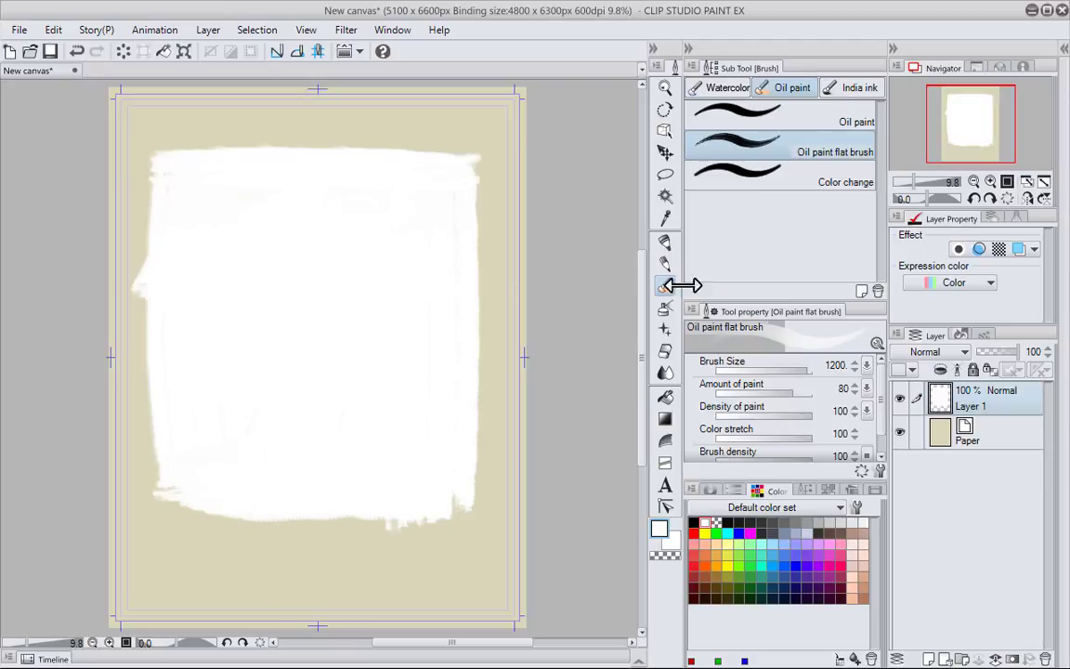
Step: Sketch a rough black standing figure with the Lighter pencil
{"action": "left_click", "coordinate": [665, 265]}
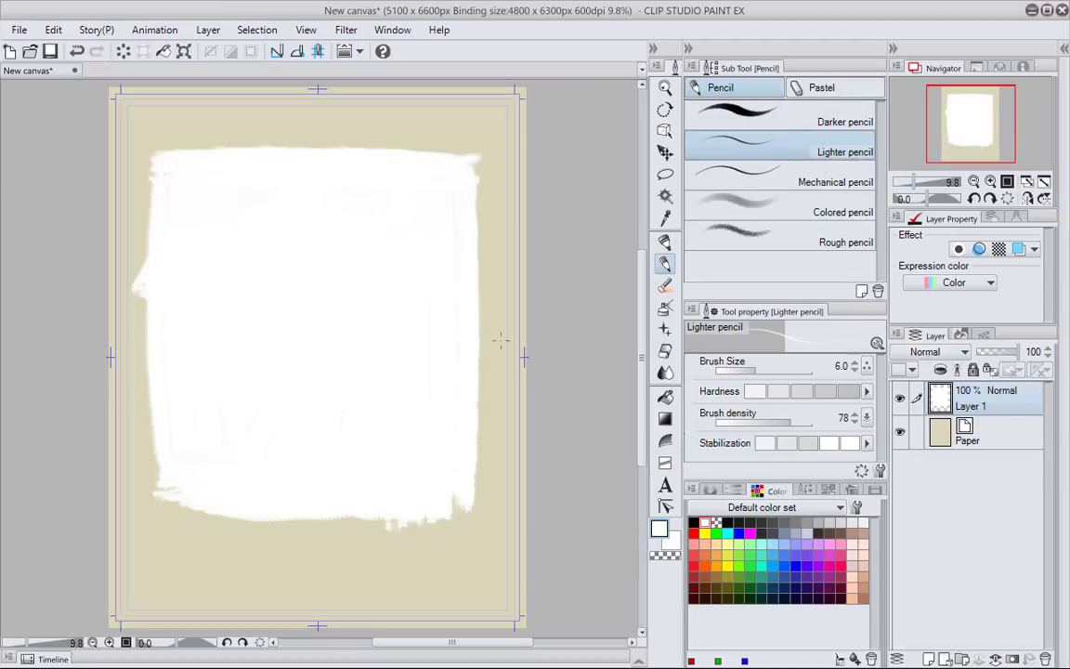
{"action": "left_click", "coordinate": [693, 522]}
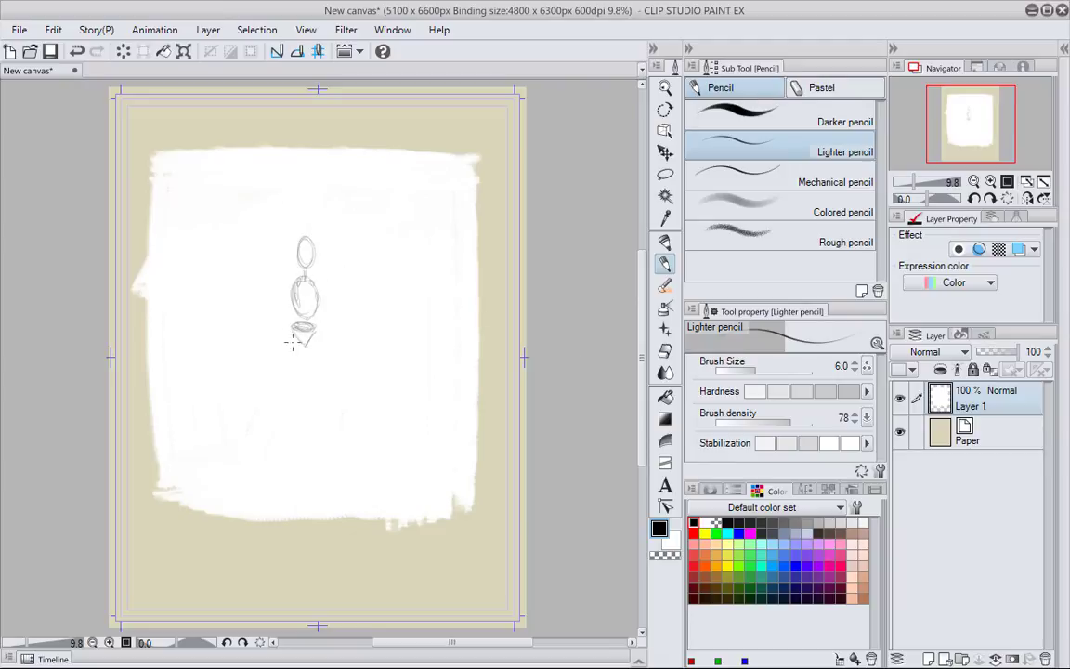
{"action": "left_click_drag", "start_coordinate": [299, 337], "coordinate": [287, 453]}
{"action": "mouse_move", "coordinate": [314, 340]}
{"action": "left_mouse_down"}
{"action": "mouse_move", "coordinate": [312, 437]}
{"action": "mouse_move", "coordinate": [294, 446]}
{"action": "left_mouse_up"}
{"action": "left_click_drag", "start_coordinate": [296, 279], "coordinate": [288, 290]}
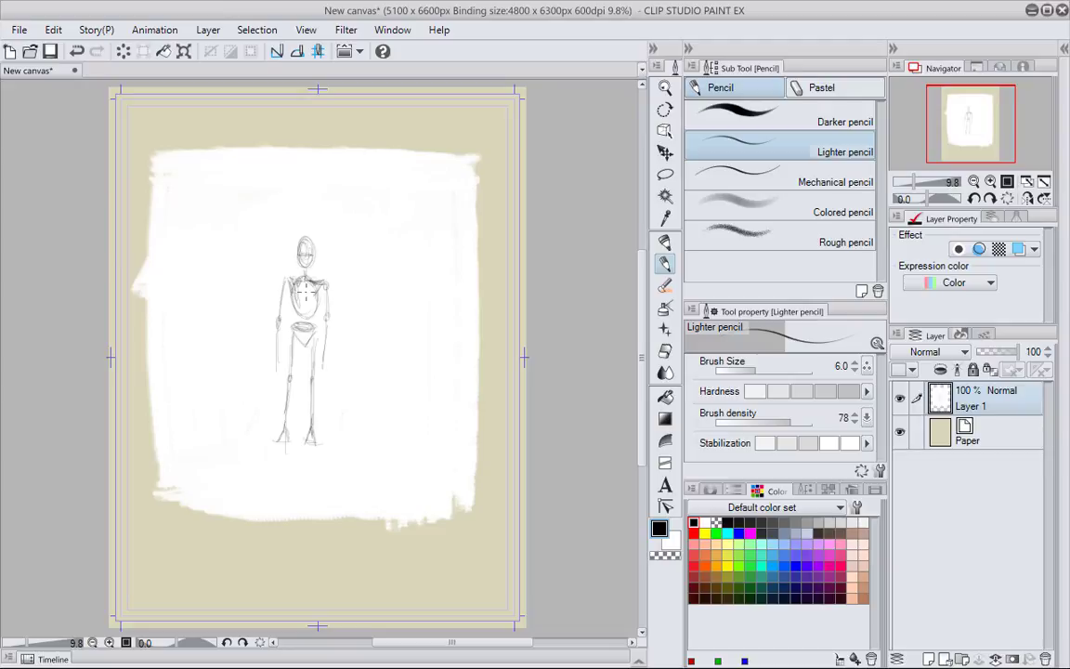
{"action": "key", "text": "p"}
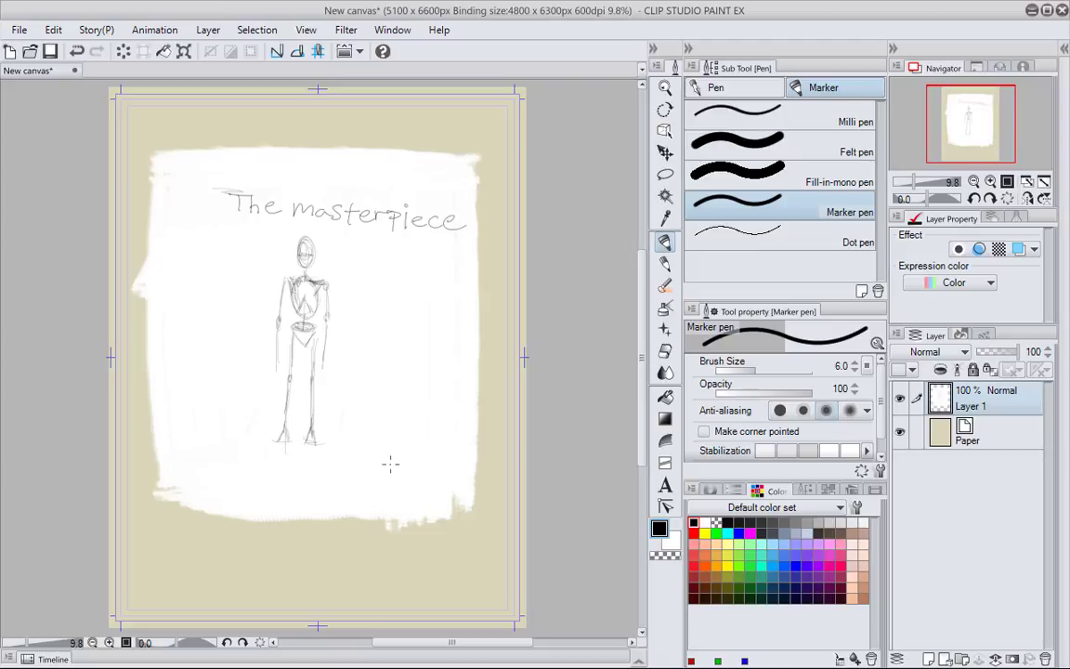
Step: Discard the painted canvas without saving and create an 8.5 × 11 in canvas from PRINT
{"action": "left_click", "coordinate": [74, 71]}
{"action": "left_click", "coordinate": [355, 272]}
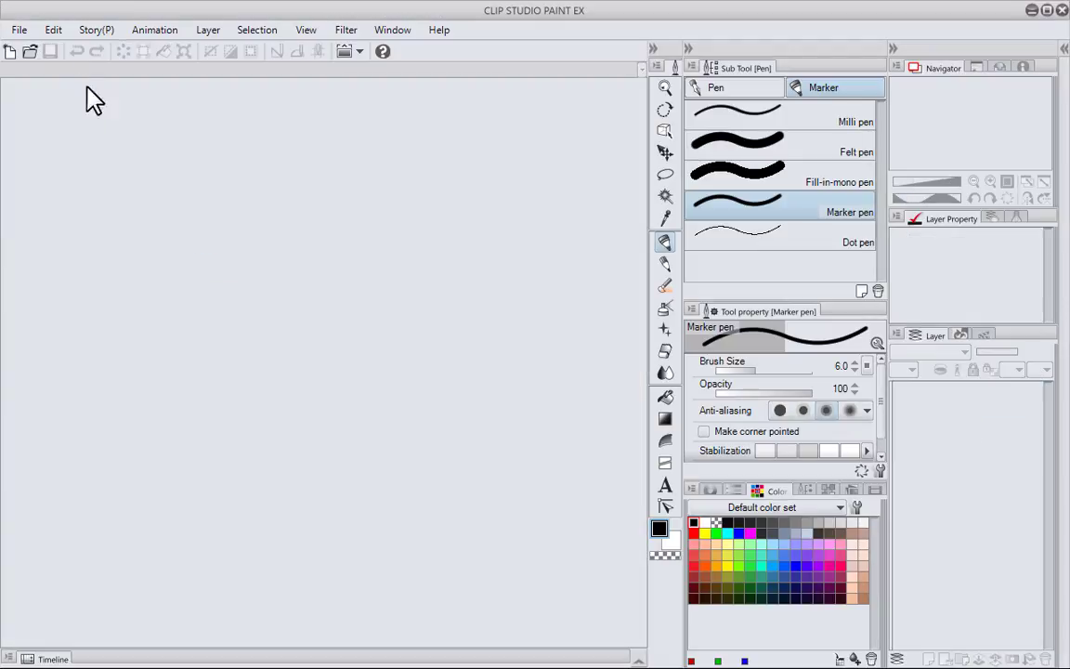
{"action": "left_click", "coordinate": [10, 51]}
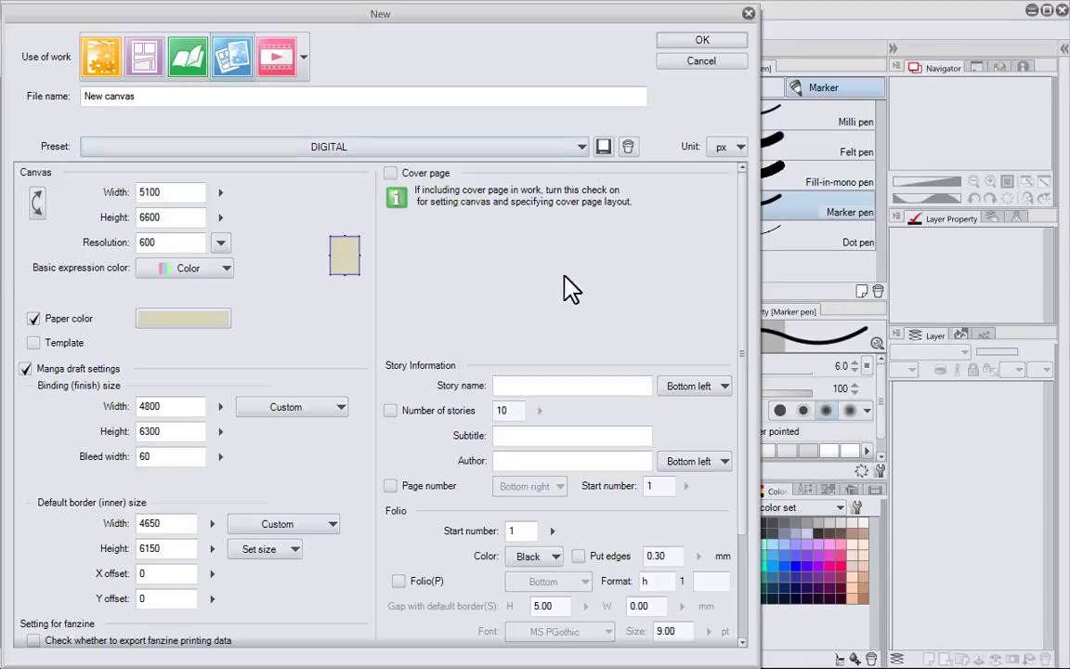
{"action": "left_click", "coordinate": [580, 150]}
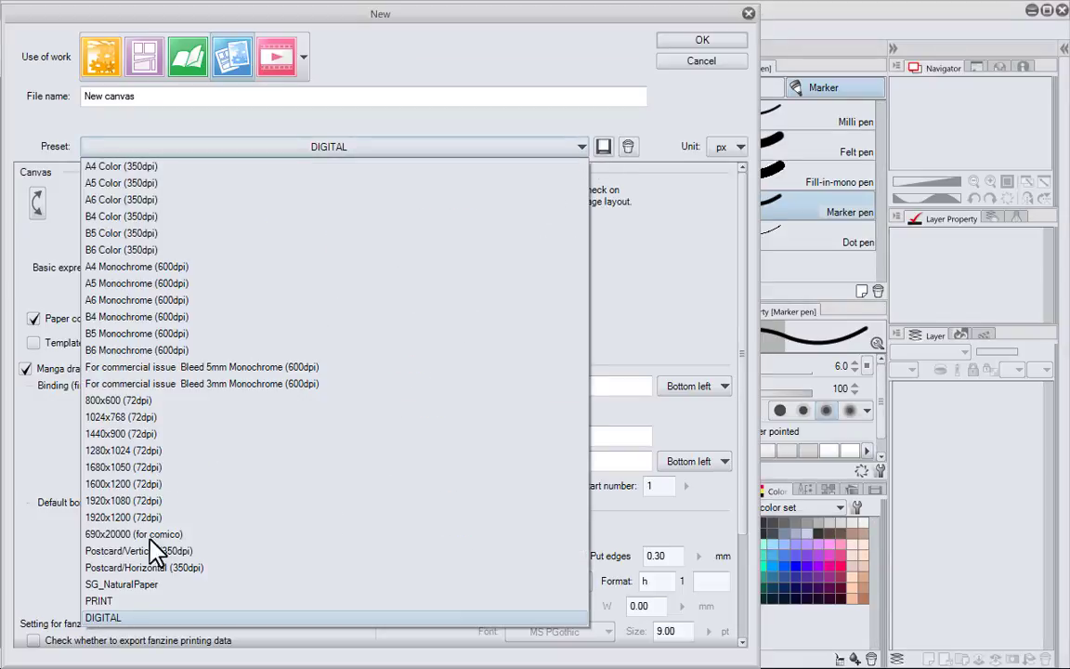
{"action": "left_click", "coordinate": [279, 600]}
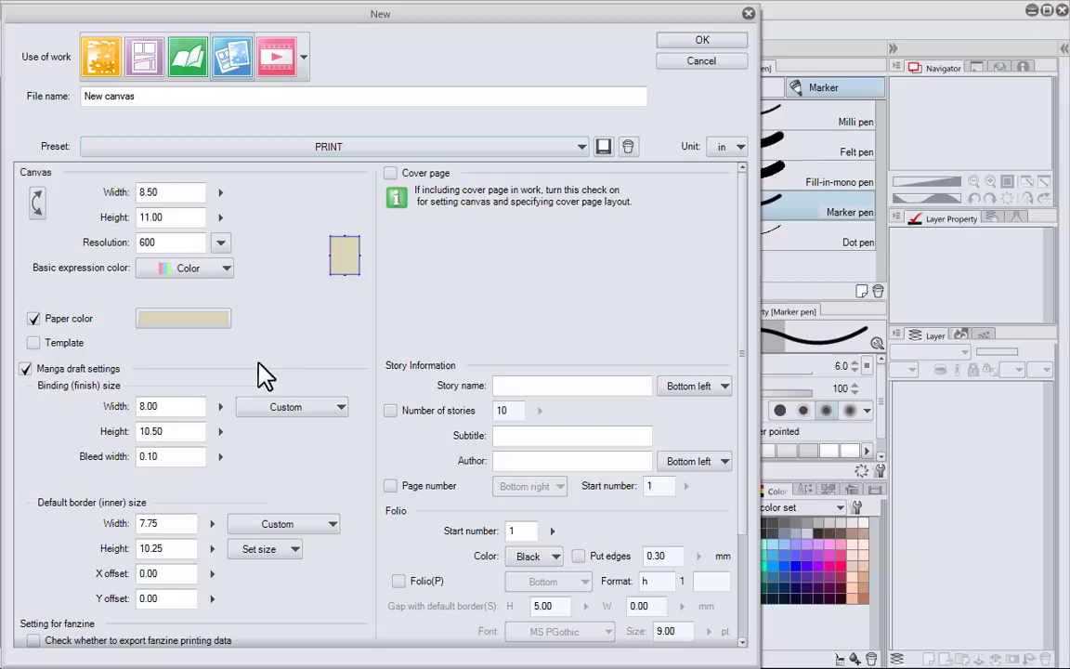
{"action": "left_click", "coordinate": [703, 41]}
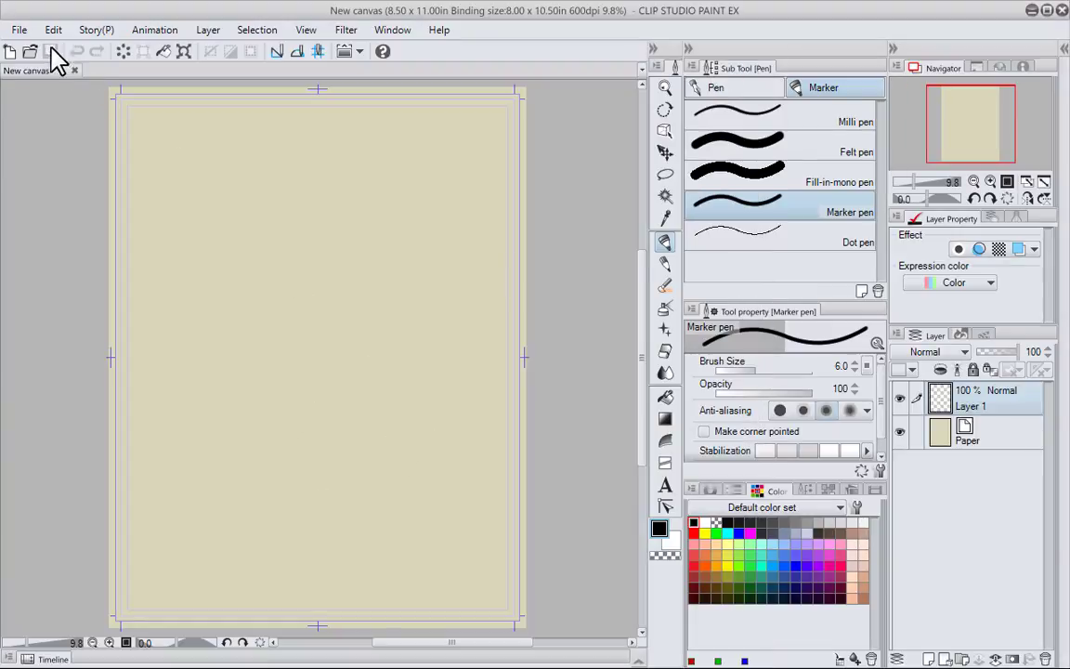
Step: Create a 5100 × 6600 px canvas from the DIGITAL preset
{"action": "left_click", "coordinate": [9, 51]}
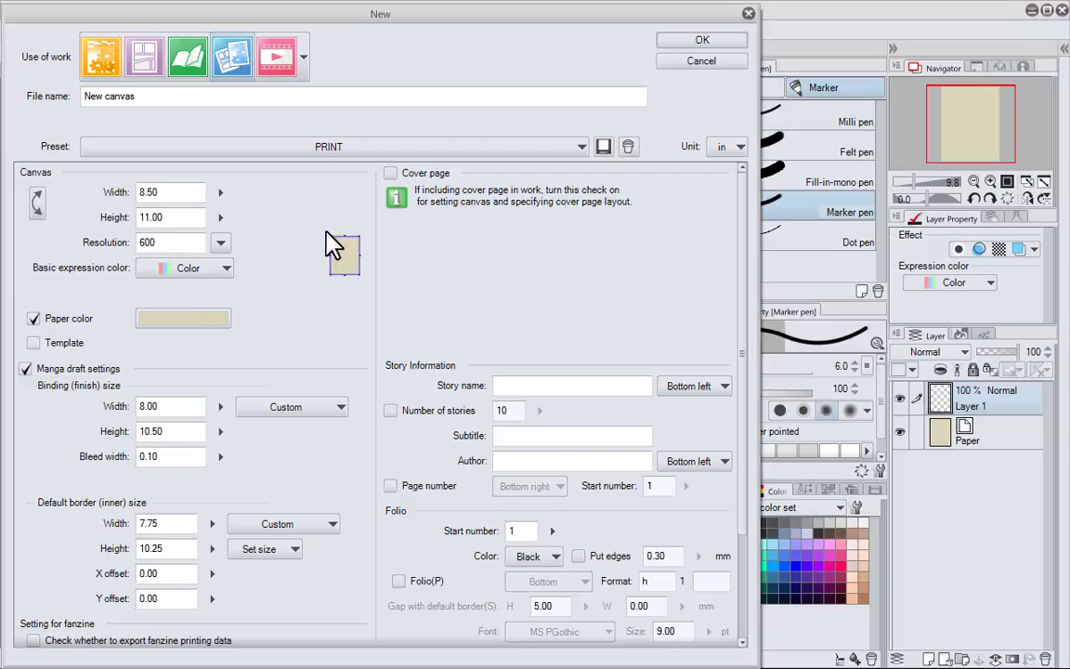
{"action": "left_click", "coordinate": [568, 149]}
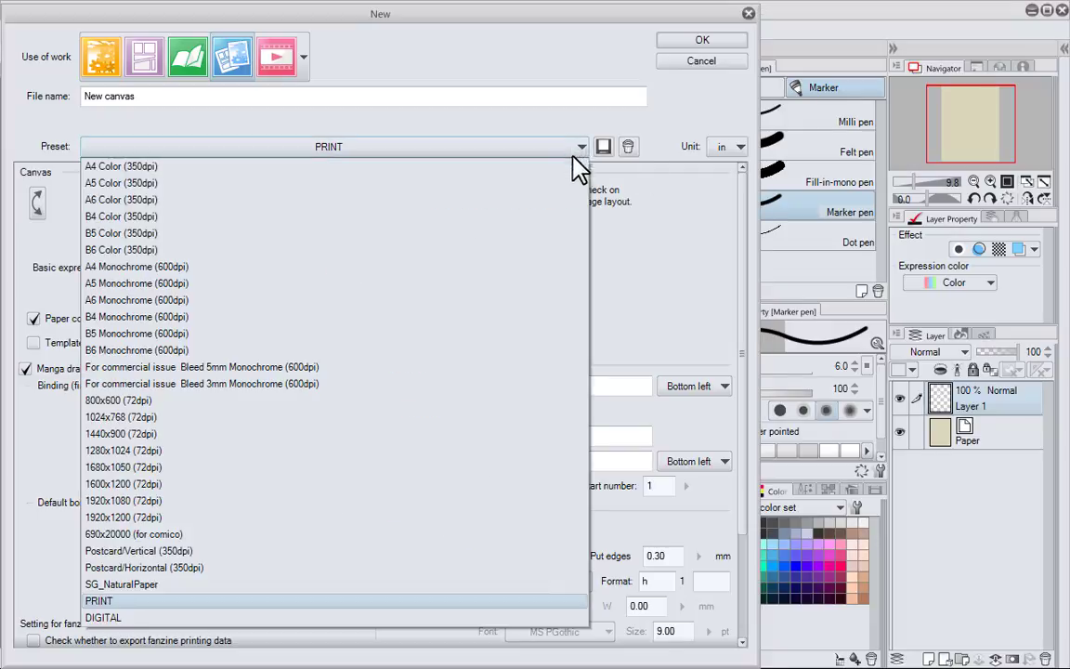
{"action": "left_click", "coordinate": [114, 617]}
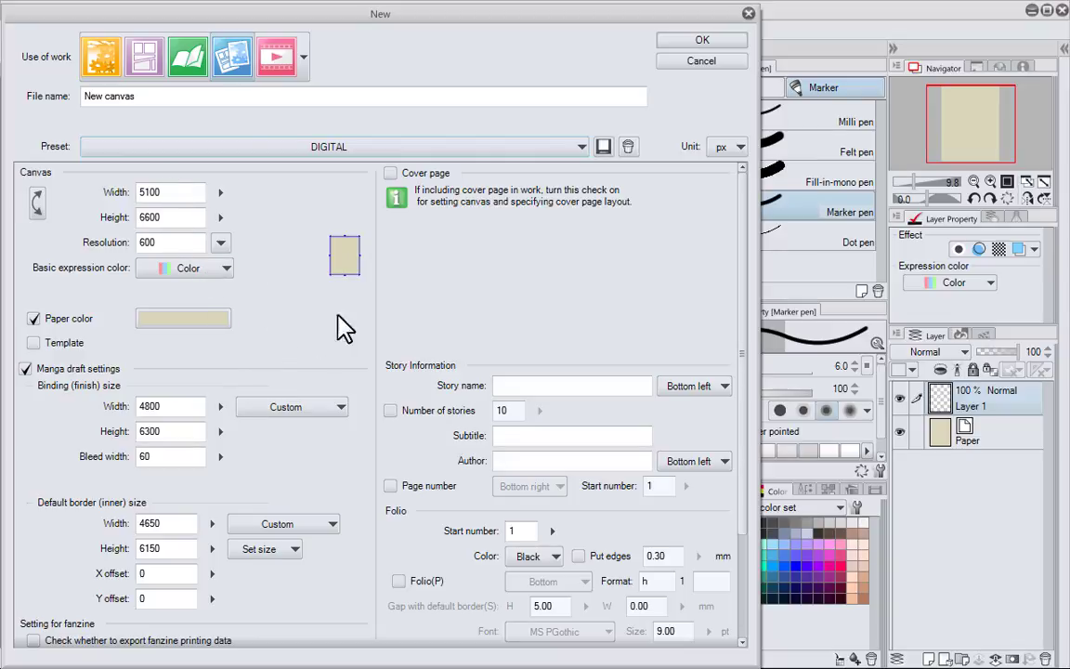
{"action": "left_click", "coordinate": [701, 41]}
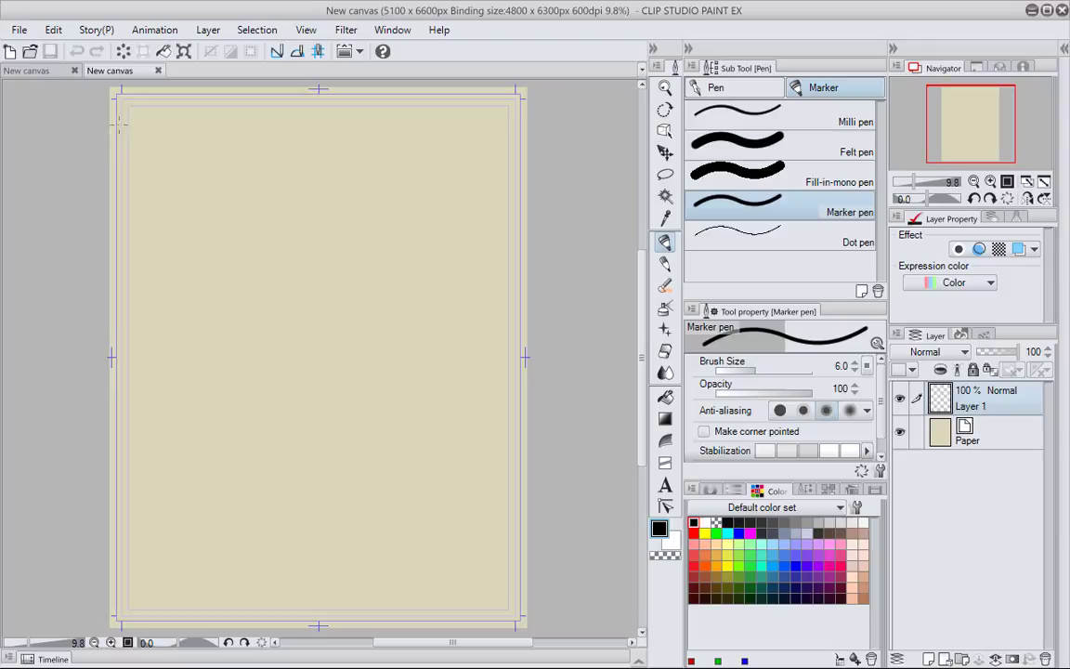
Step: Create a new canvas with width entered as 7500 and binding width 7300, giving 7420 × 6420 px
{"action": "left_click", "coordinate": [9, 52]}
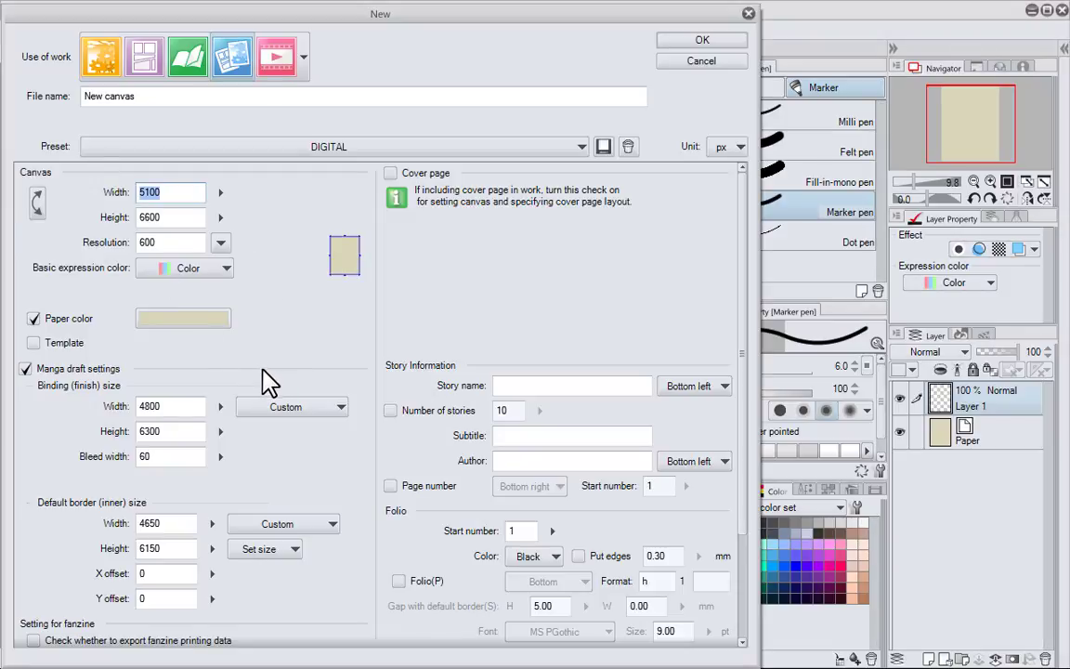
{"action": "type", "text": "7500"}
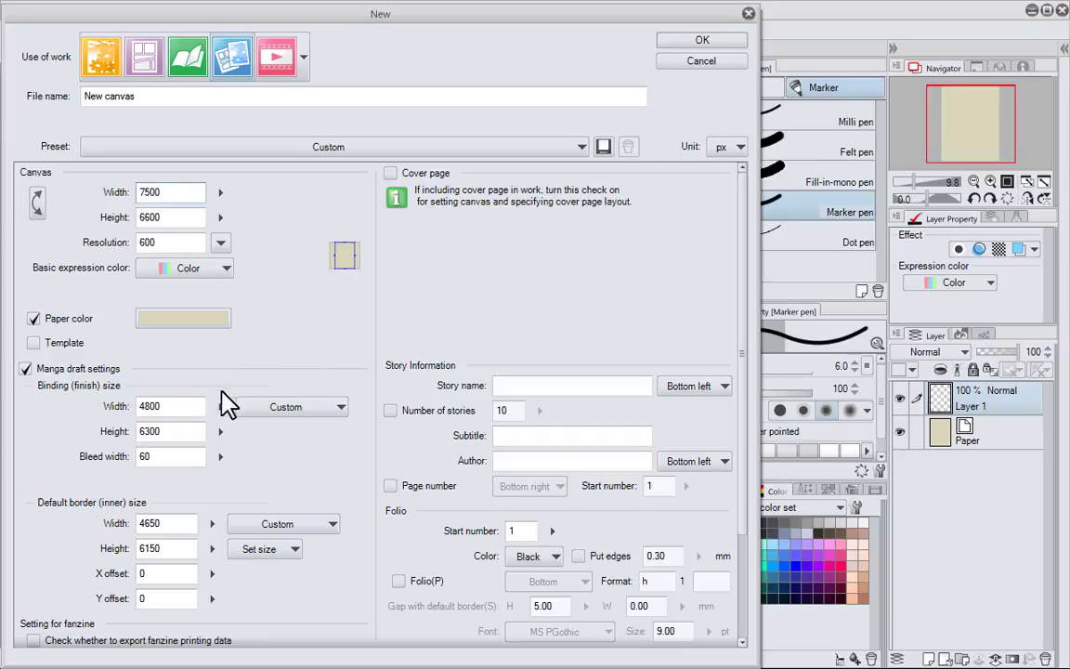
{"action": "double_click", "coordinate": [170, 409]}
{"action": "type", "text": "7300"}
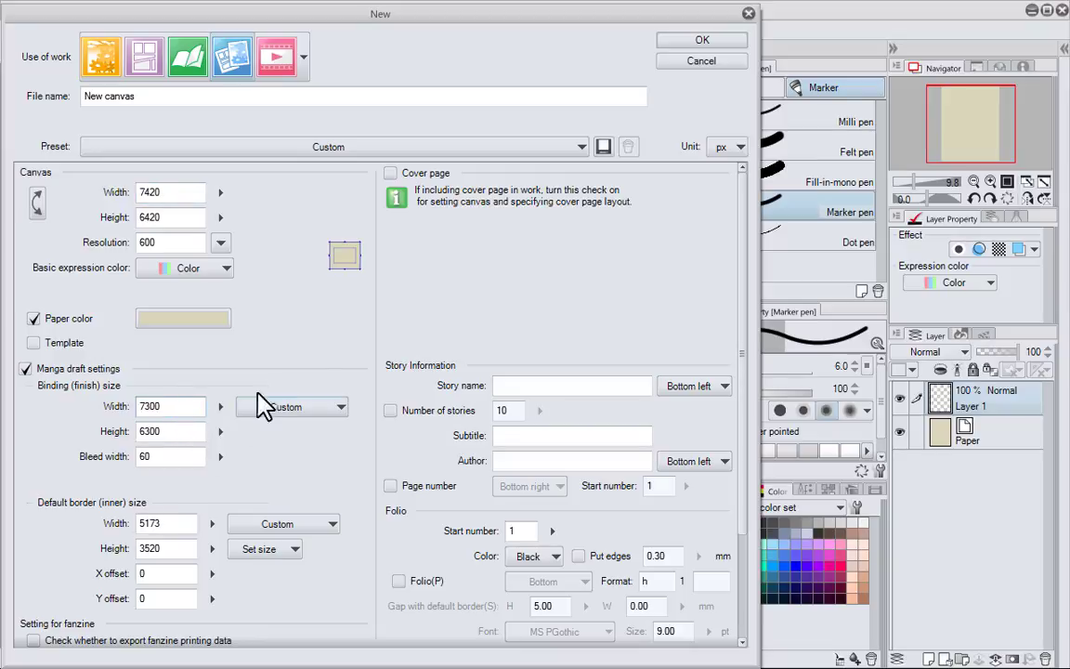
{"action": "left_click", "coordinate": [703, 41]}
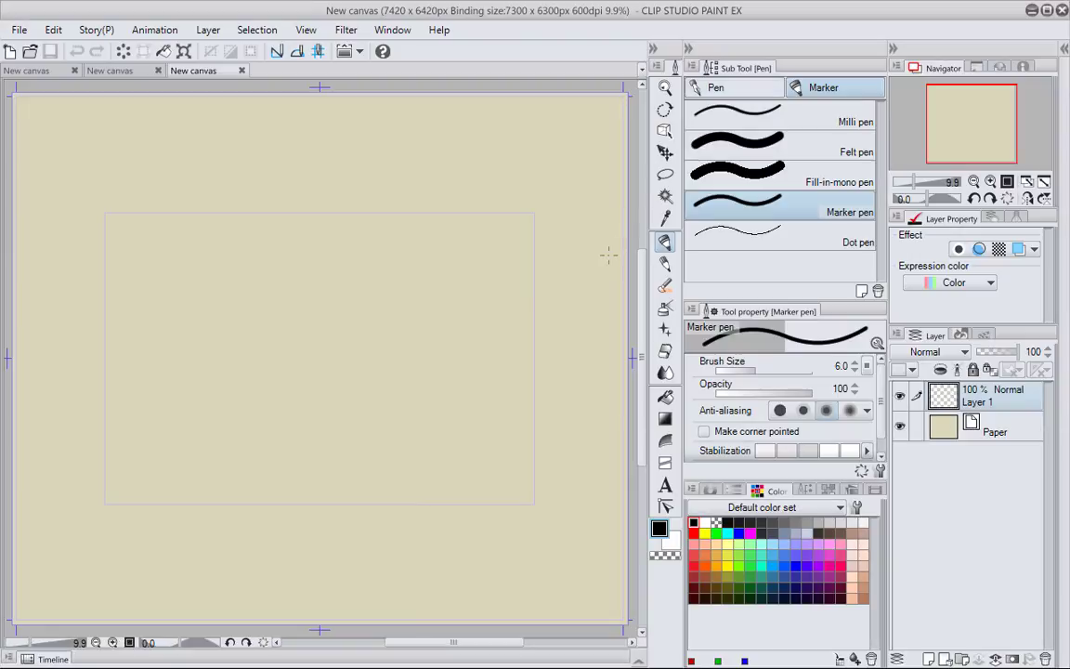